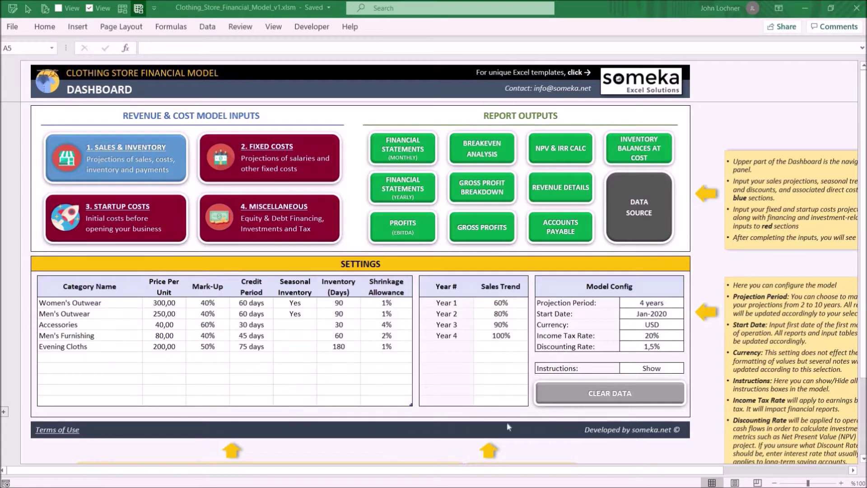
# - Set the Projection Period to 5 years
pyautogui.click(659, 302)
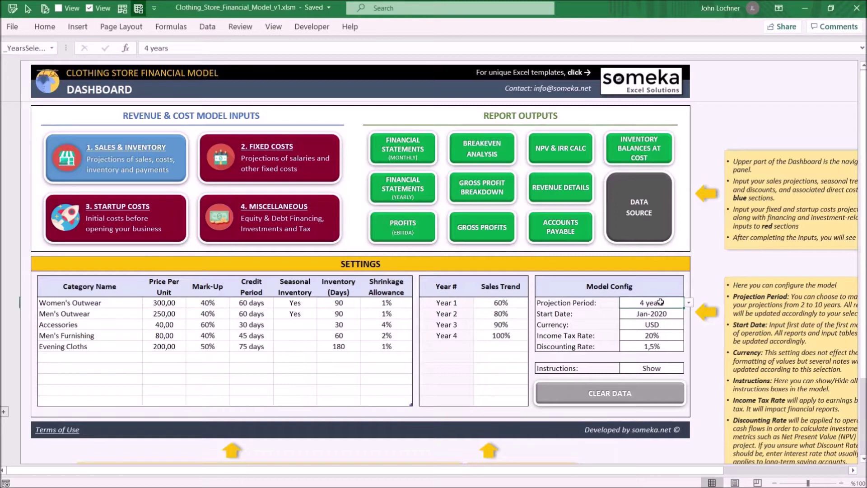
pyautogui.click(688, 303)
pyautogui.click(662, 334)
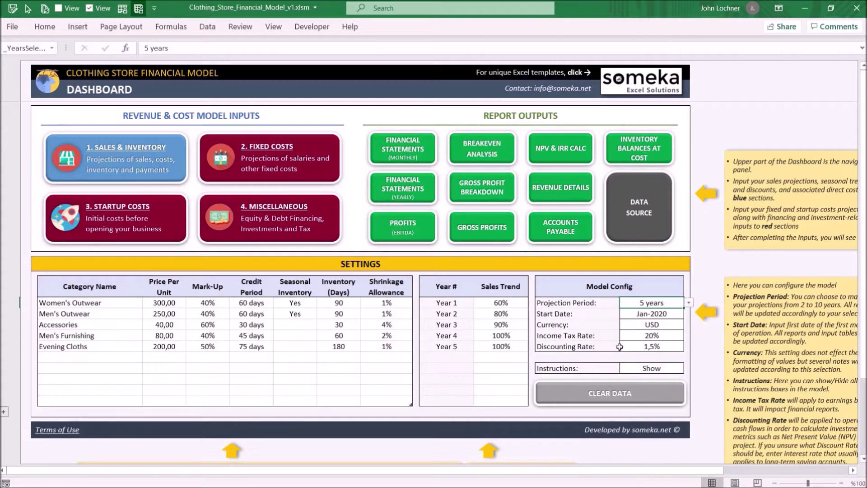
# - Clear the Year 5 Sales Trend value so it is empty
pyautogui.moveTo(492, 308); pyautogui.dragTo(492, 352)
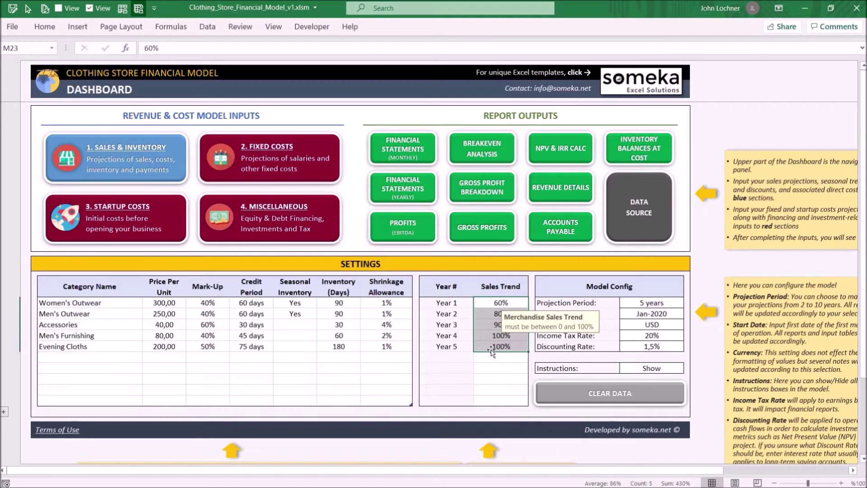
pyautogui.click(496, 335)
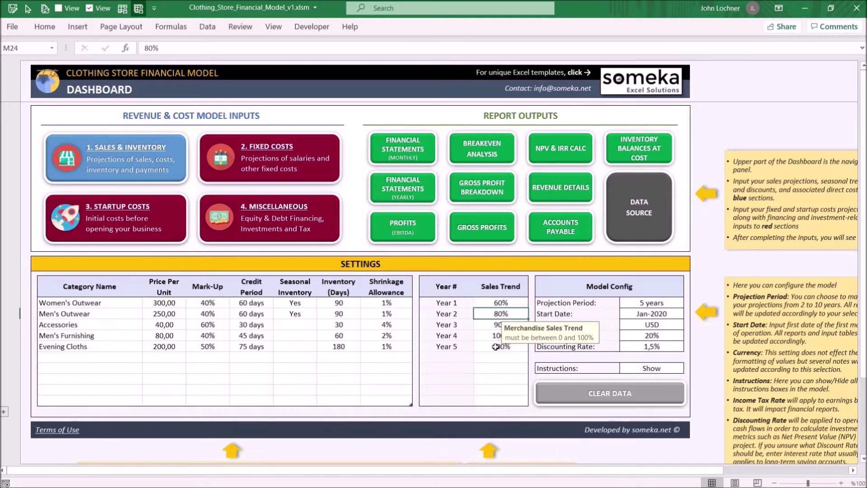
pyautogui.click(496, 347)
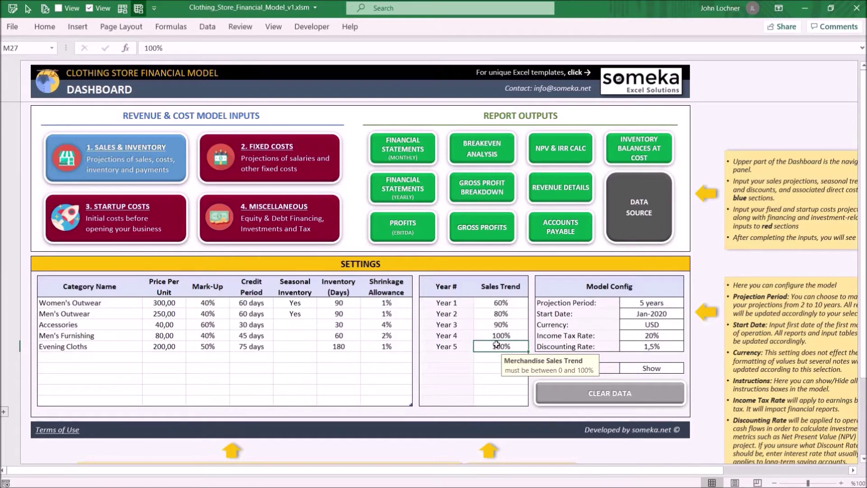
pyautogui.press('Delete')
# - Confirm the model start date as Jan-2020
pyautogui.click(643, 313)
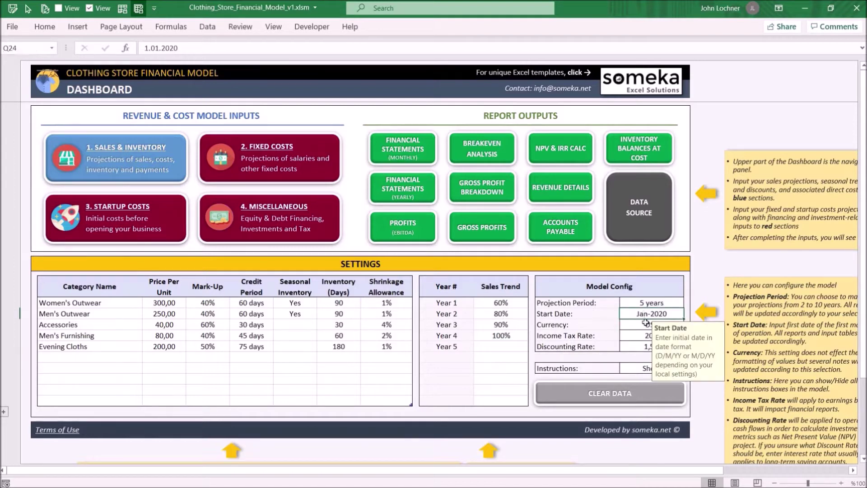
pyautogui.doubleClick(643, 314)
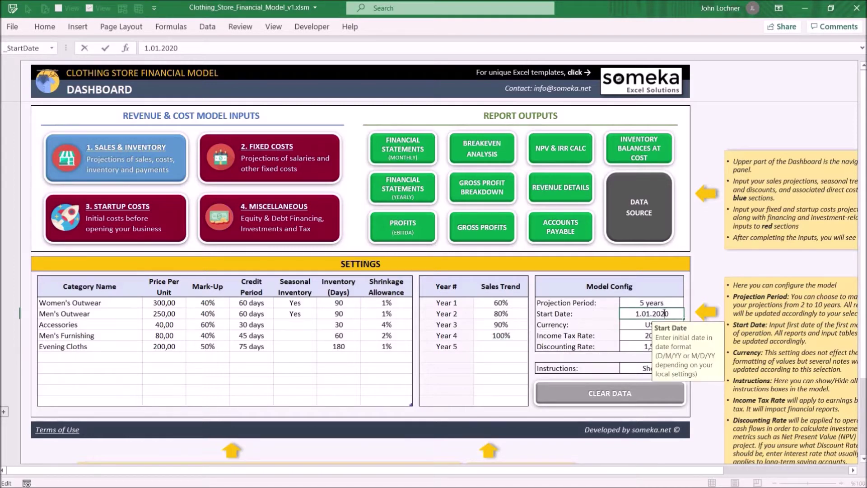
pyautogui.press('Return')
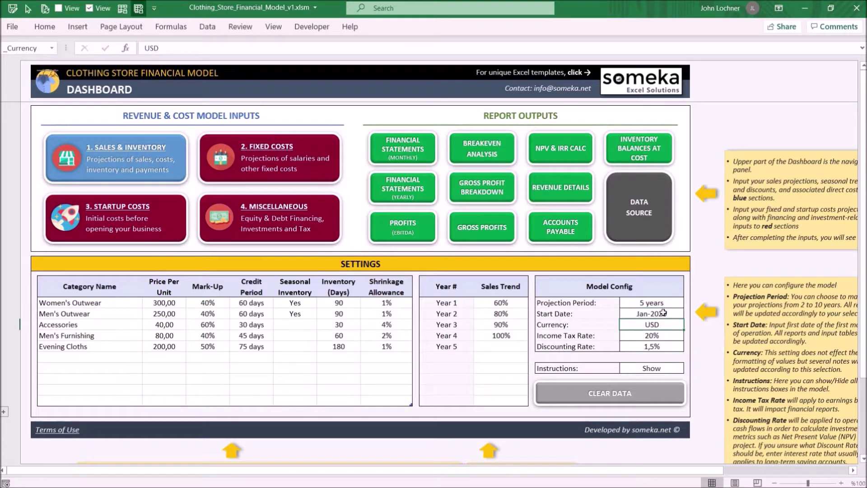
# - Set the Income Tax Rate to 13%
pyautogui.click(672, 333)
pyautogui.write('13')
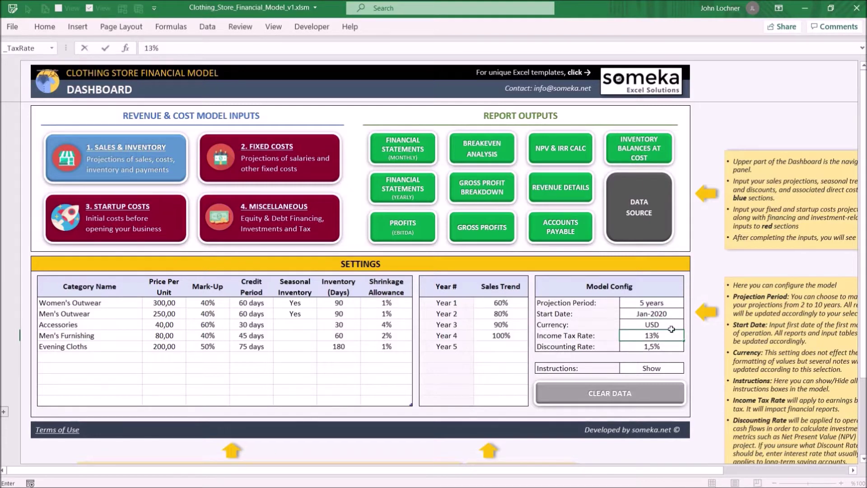
pyautogui.press('Return')
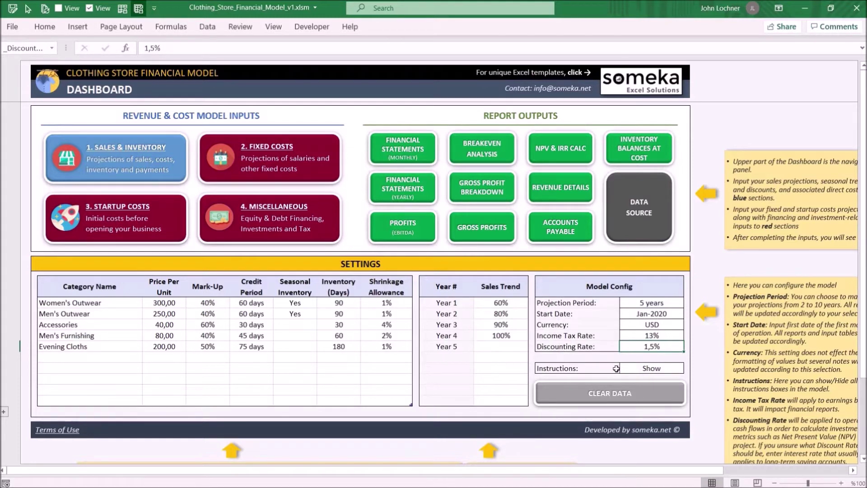
pyautogui.click(643, 366)
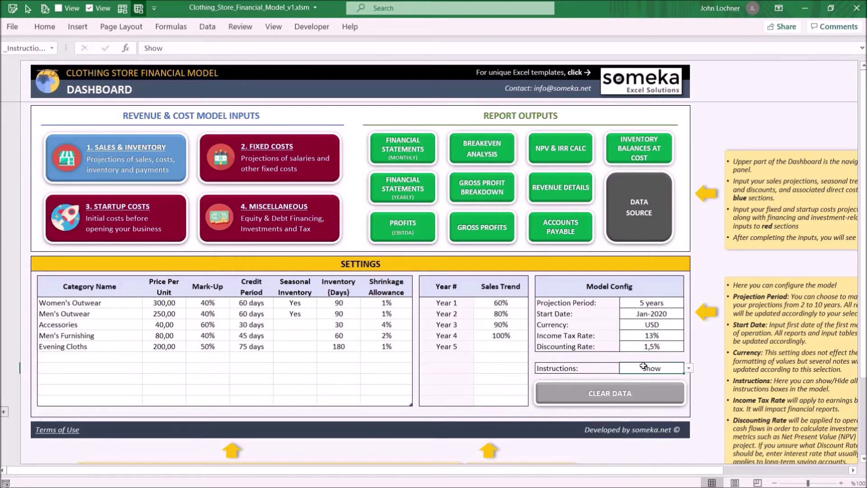
# - Change the Instructions setting to Hide so the side notes disappear
pyautogui.click(688, 369)
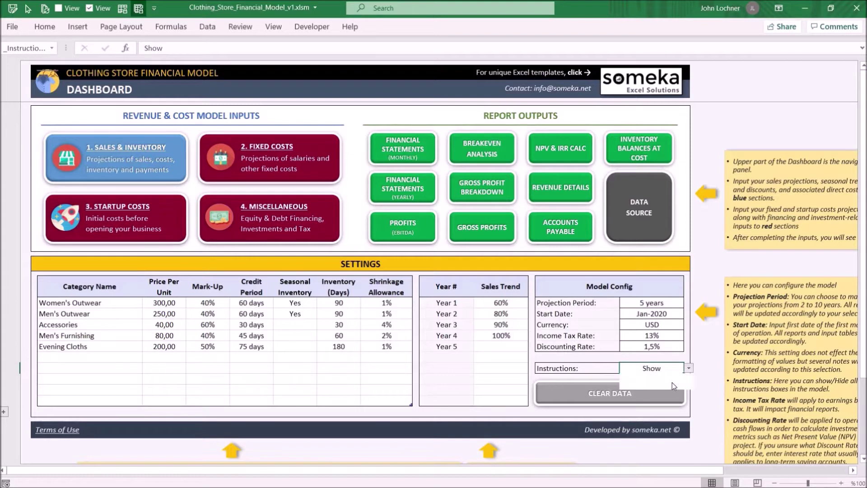
pyautogui.click(672, 385)
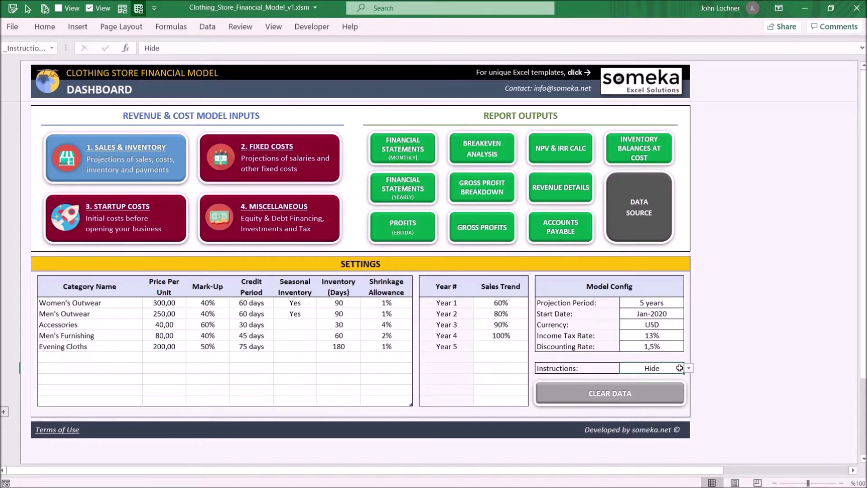
pyautogui.click(97, 300)
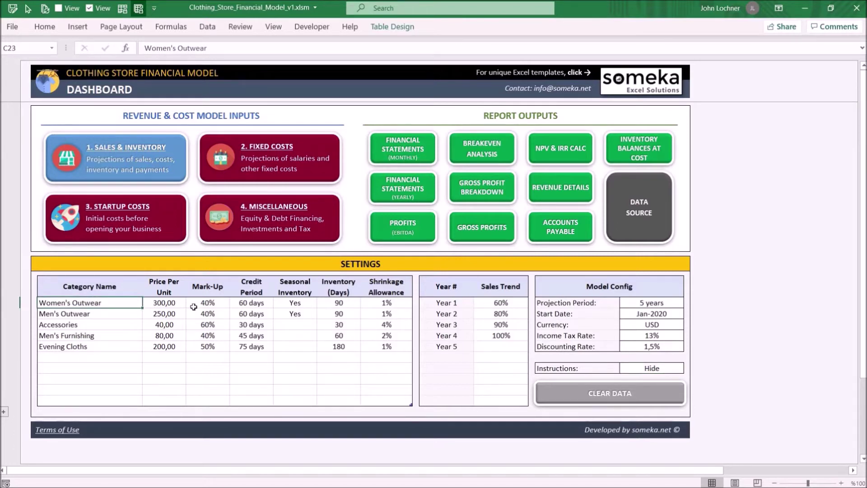
# - Review Men's Outwear mark-up, credit, inventory days, shrinkage and seasonal settings, then go to Sales & Inventory
pyautogui.click(207, 313)
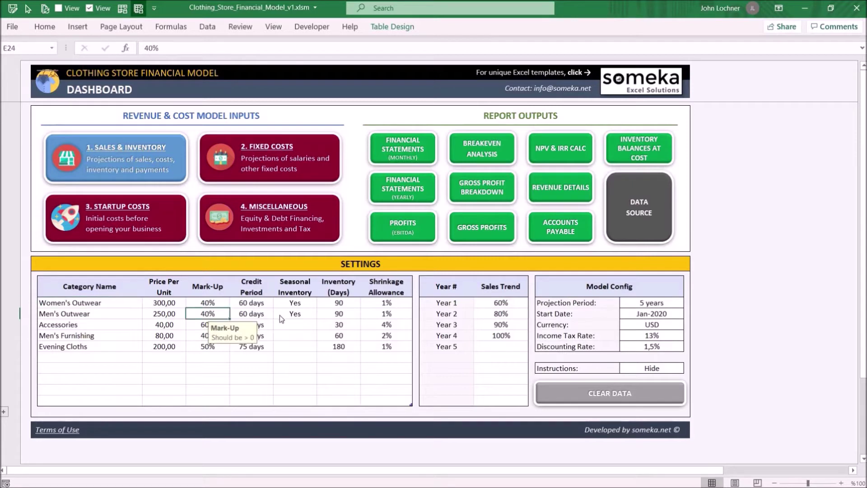
pyautogui.press('Right')
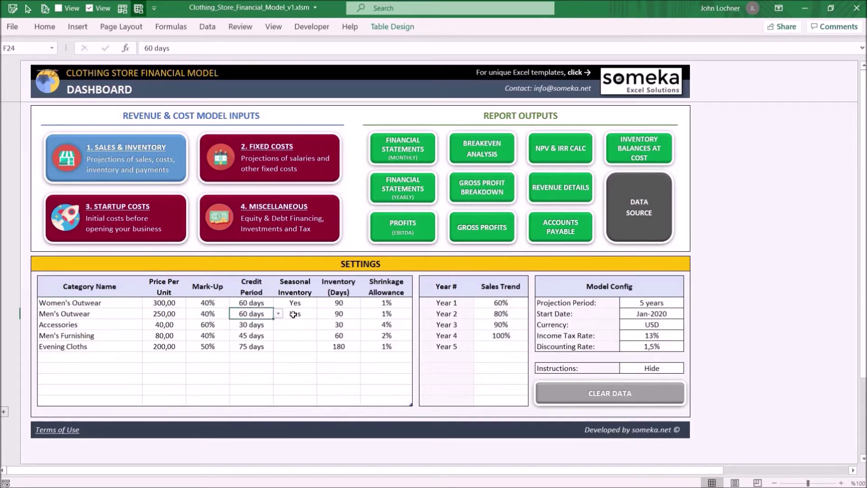
pyautogui.click(342, 316)
pyautogui.click(385, 314)
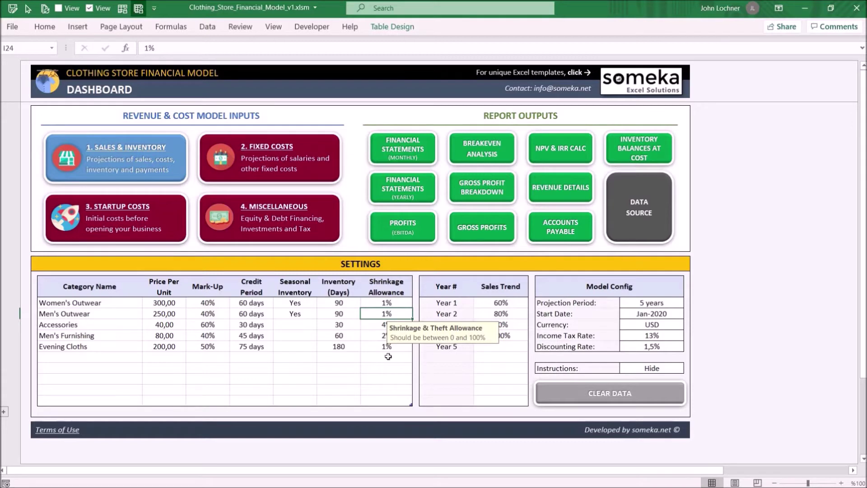
pyautogui.click(301, 315)
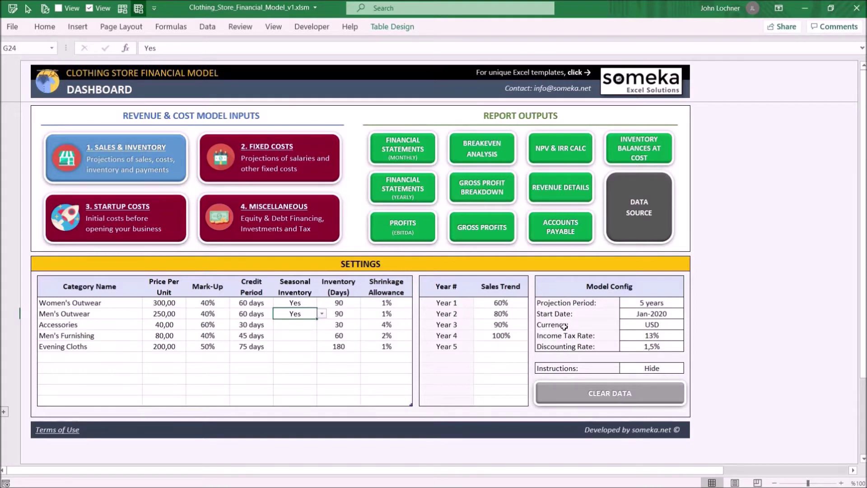
pyautogui.click(102, 152)
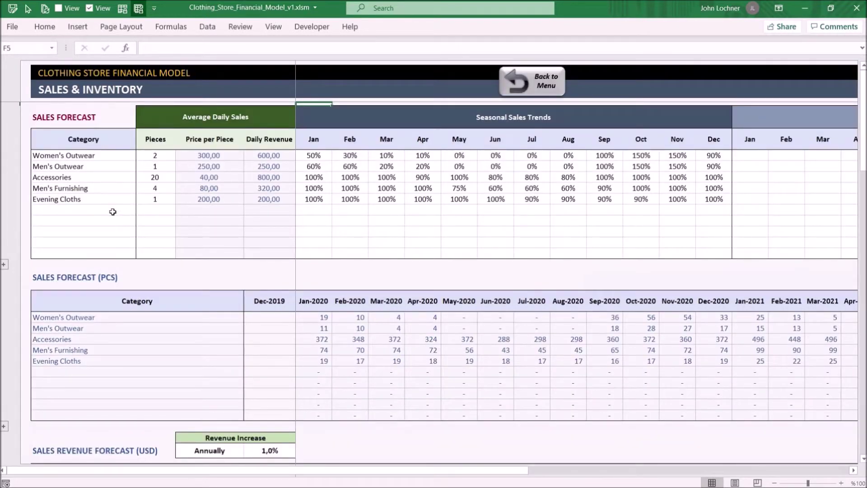
# - Look at the empty category cell under Evening Cloths, then return to the dashboard
pyautogui.click(134, 208)
pyautogui.click(140, 210)
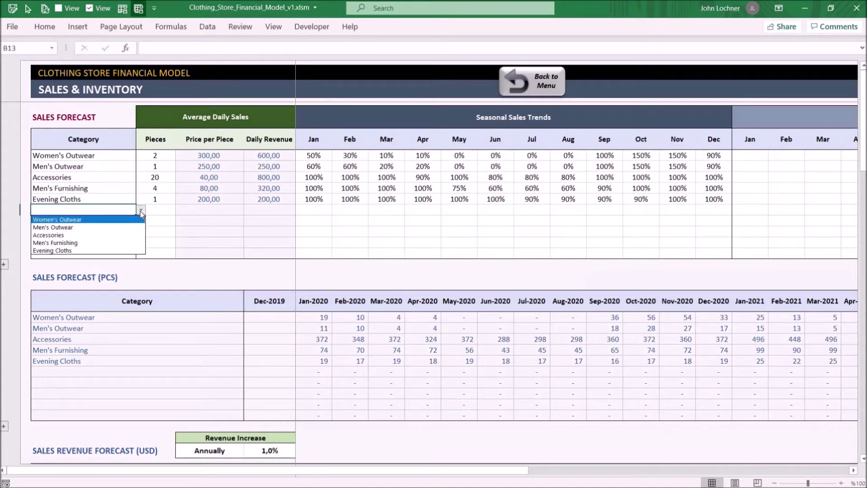
pyautogui.click(140, 210)
pyautogui.click(532, 82)
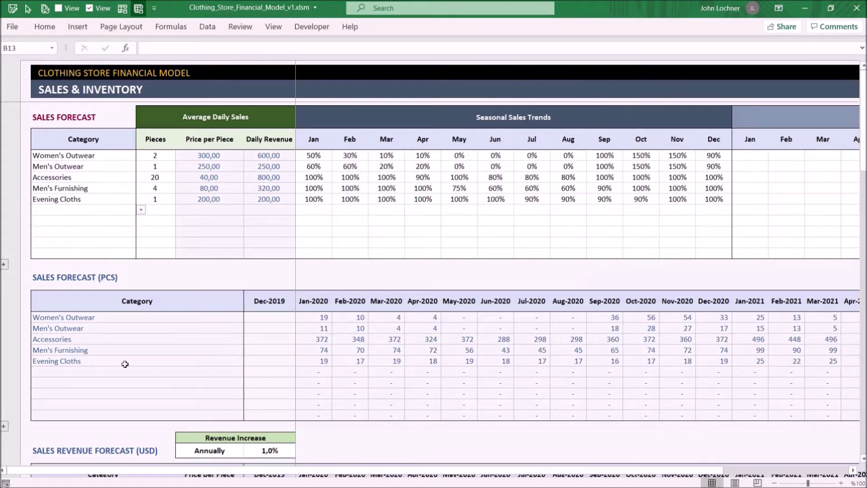
# - Add a Dresses category with a 100,00 price and 40% mark-up
pyautogui.write('Dresses')
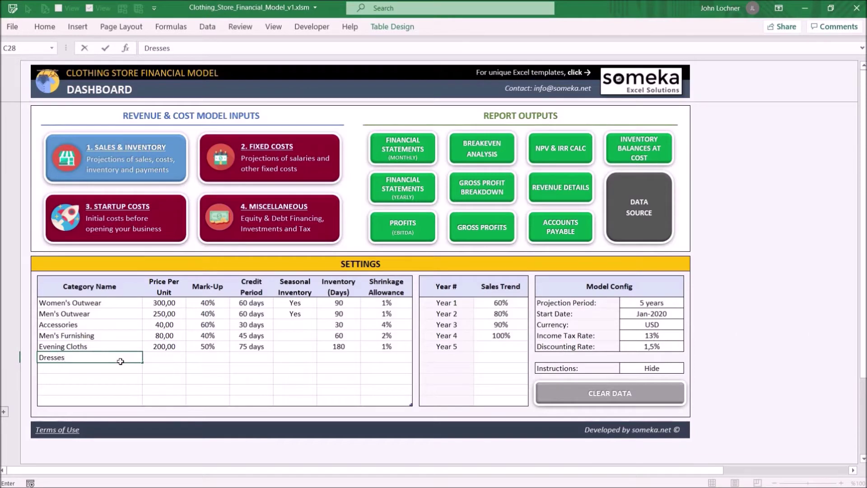
pyautogui.press('Tab')
pyautogui.write('100')
pyautogui.press('Return')
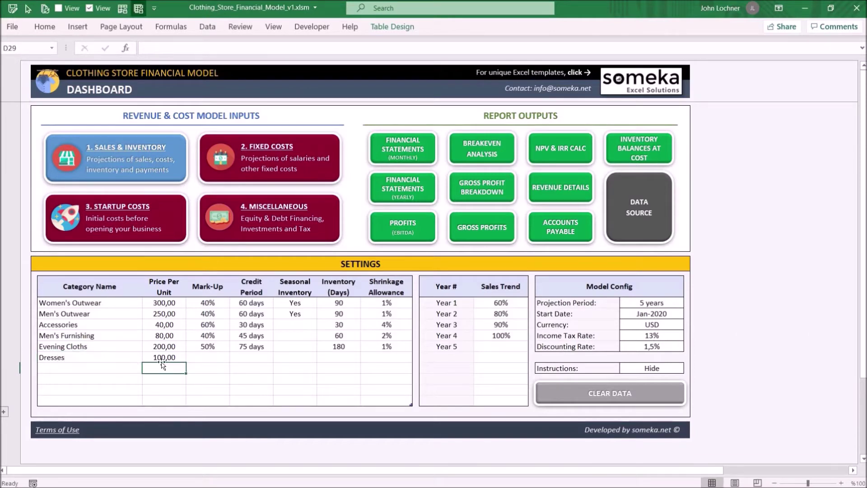
pyautogui.click(216, 357)
pyautogui.write('40')
pyautogui.press('Tab')
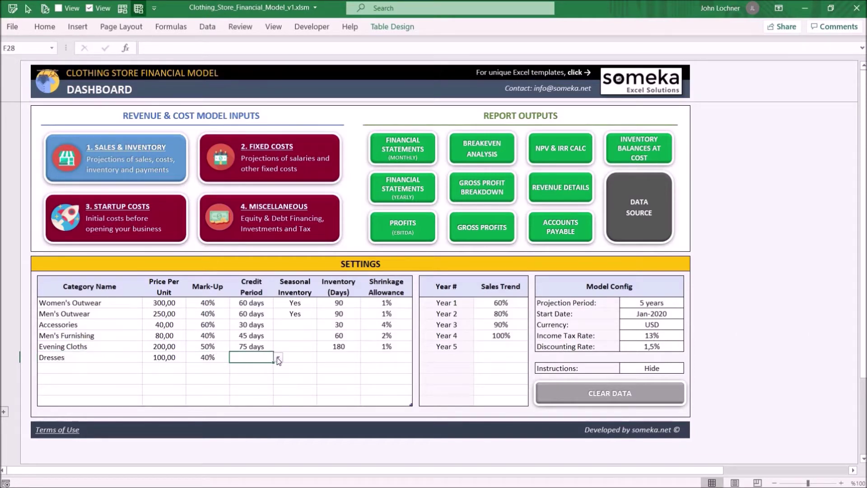
# - Give Dresses a 45-day credit period, 30 inventory days and 1% shrinkage
pyautogui.click(278, 356)
pyautogui.click(236, 405)
pyautogui.click(343, 357)
pyautogui.write('30')
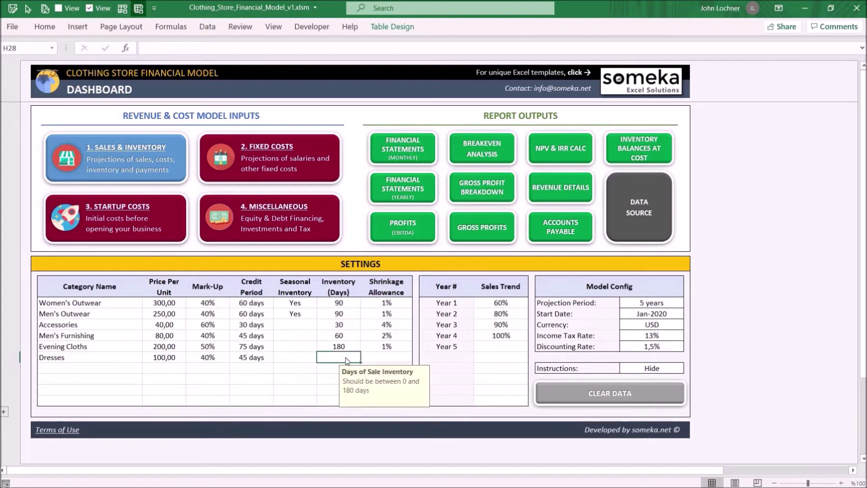
pyautogui.press('Tab')
pyautogui.write('1')
pyautogui.click(108, 167)
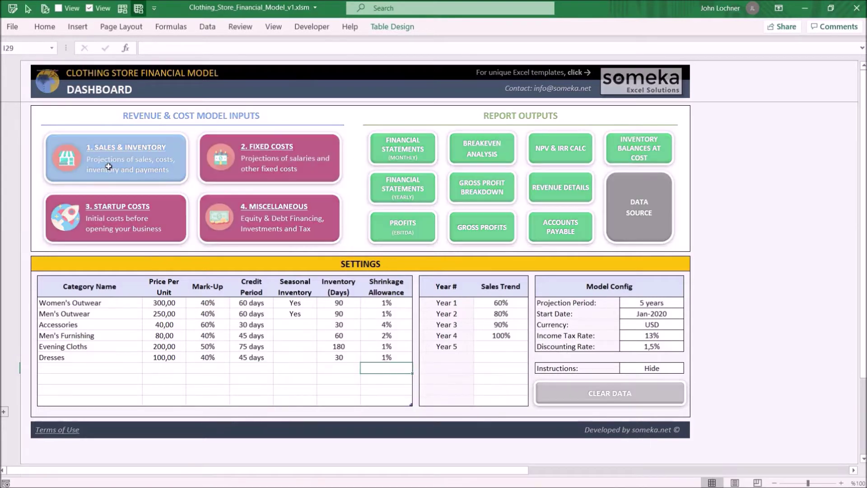
# - Choose Dresses as the category in the empty row below Evening Cloths
pyautogui.click(129, 210)
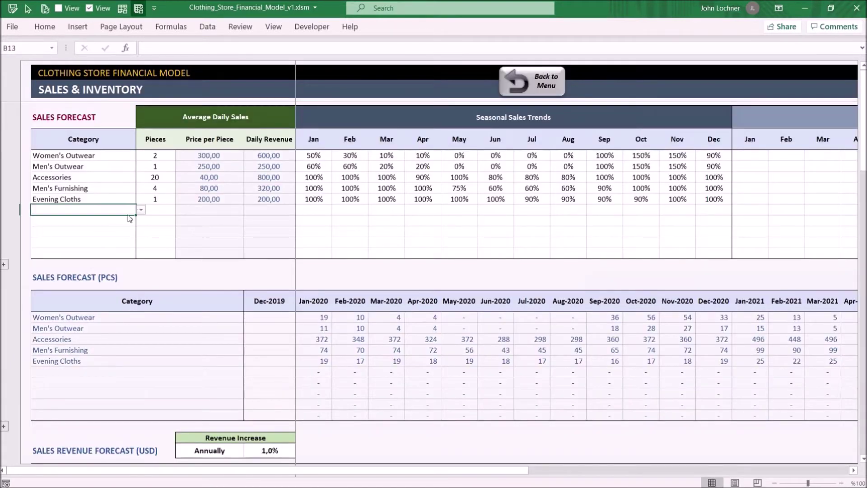
pyautogui.click(141, 210)
pyautogui.press('Down')
pyautogui.press('Down')
pyautogui.press('Down')
pyautogui.press('Down')
pyautogui.press('Down')
pyautogui.press('Down')
pyautogui.press('Return')
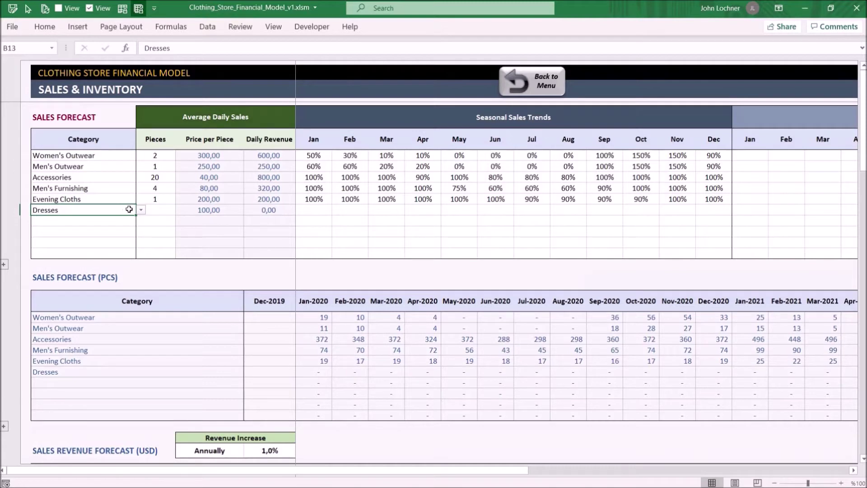
# - Enter 10 daily pieces for Dresses and check its 1.000,00 daily revenue
pyautogui.click(165, 210)
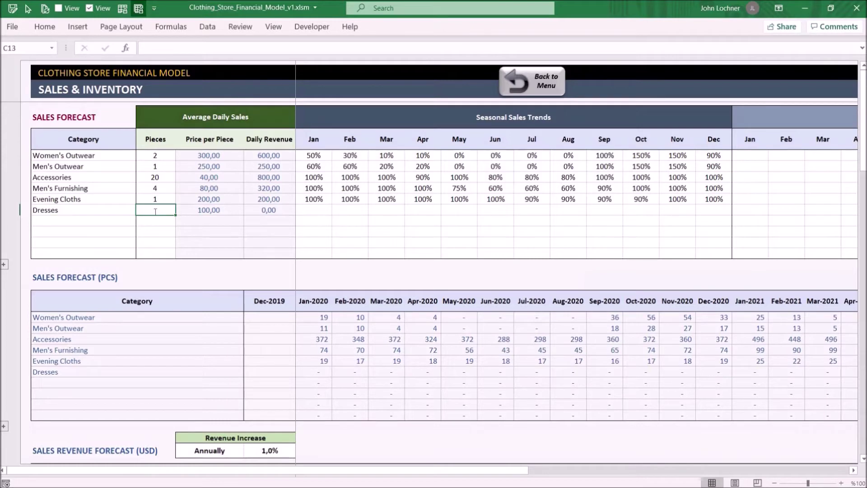
pyautogui.write('10')
pyautogui.press('Return')
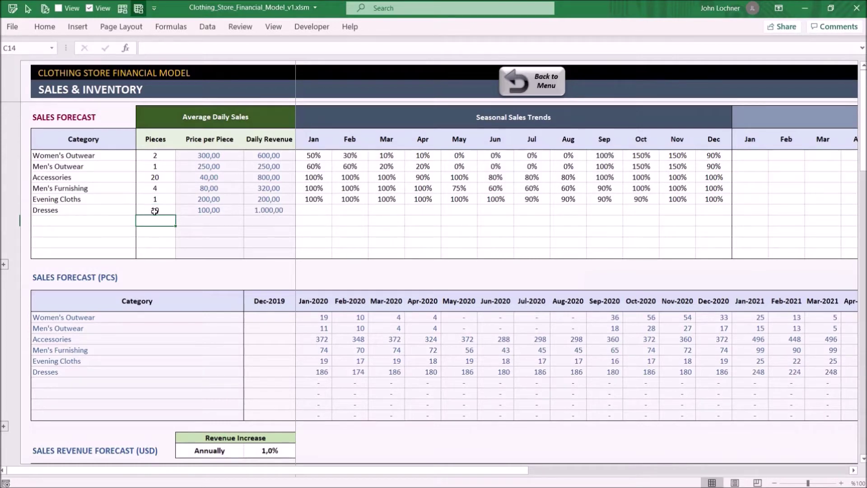
pyautogui.click(283, 210)
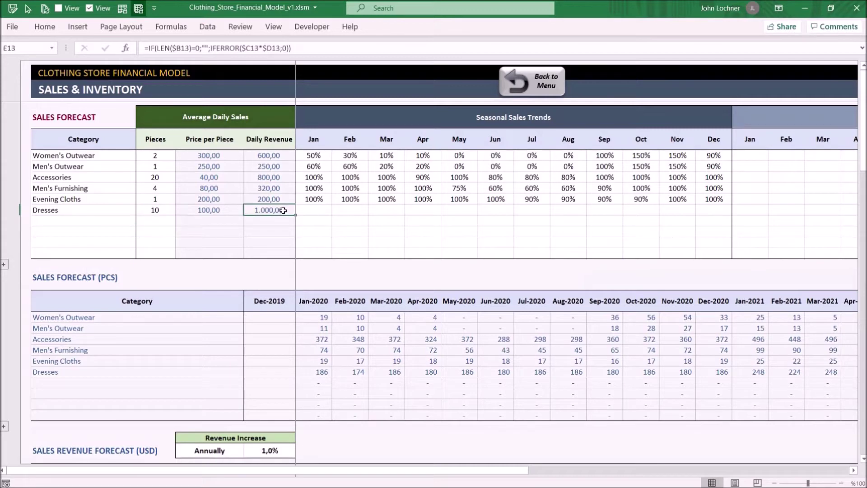
pyautogui.click(90, 210)
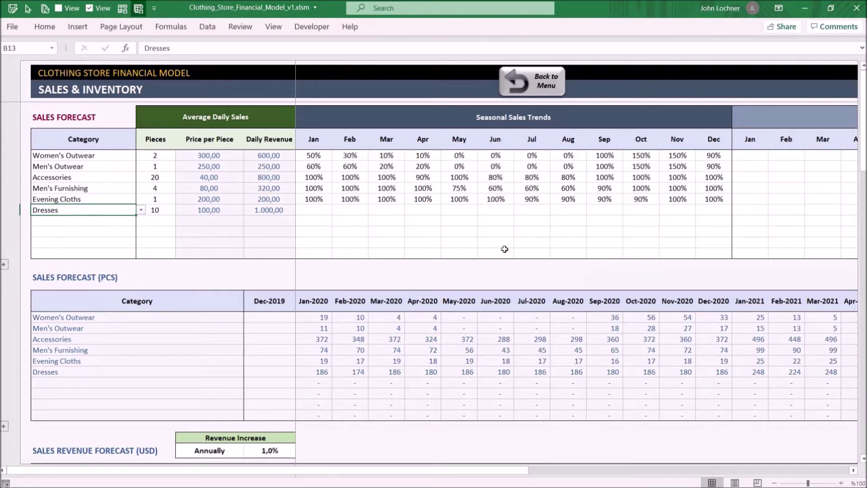
# - Enter an 80% seasonal sales trend for Dresses in Jun, Jul and Aug
pyautogui.click(498, 211)
pyautogui.write('80%')
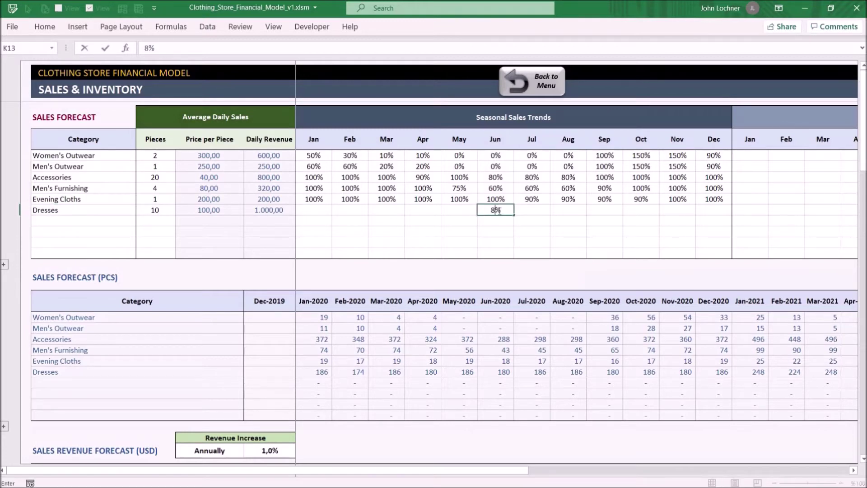
pyautogui.press('Tab')
pyautogui.write('80%')
pyautogui.press('Tab')
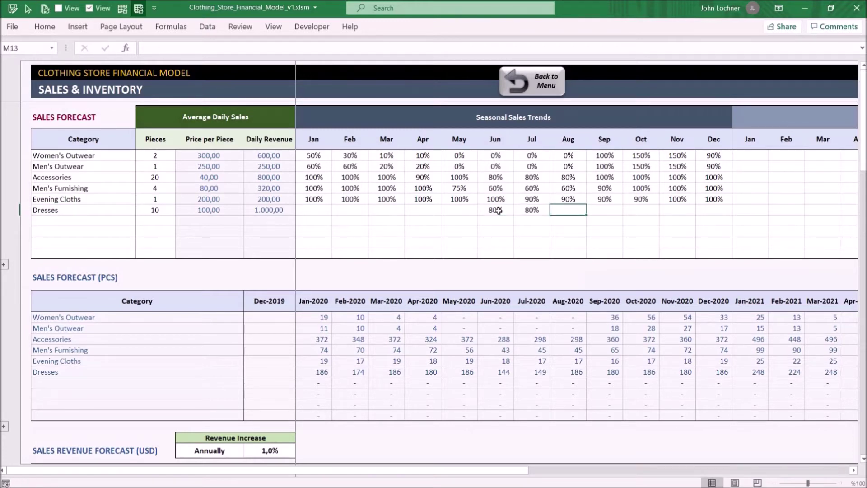
pyautogui.write('80%')
pyautogui.press('Tab')
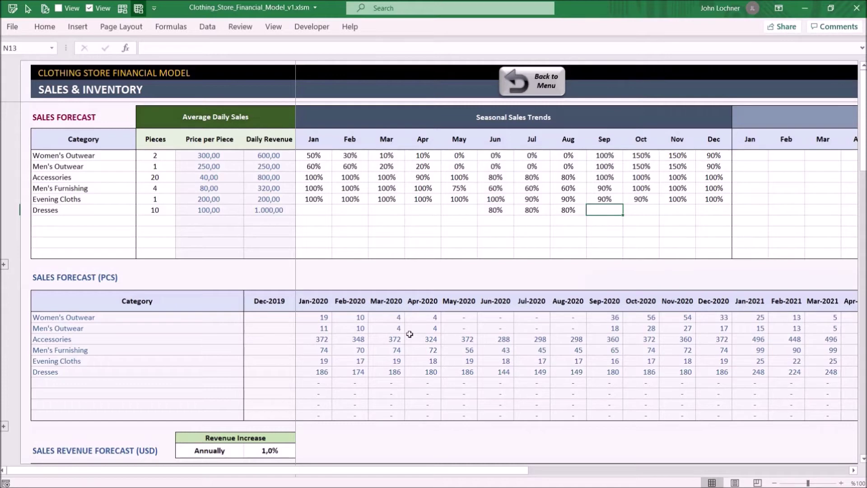
pyautogui.moveTo(466, 475); pyautogui.dragTo(535, 472)
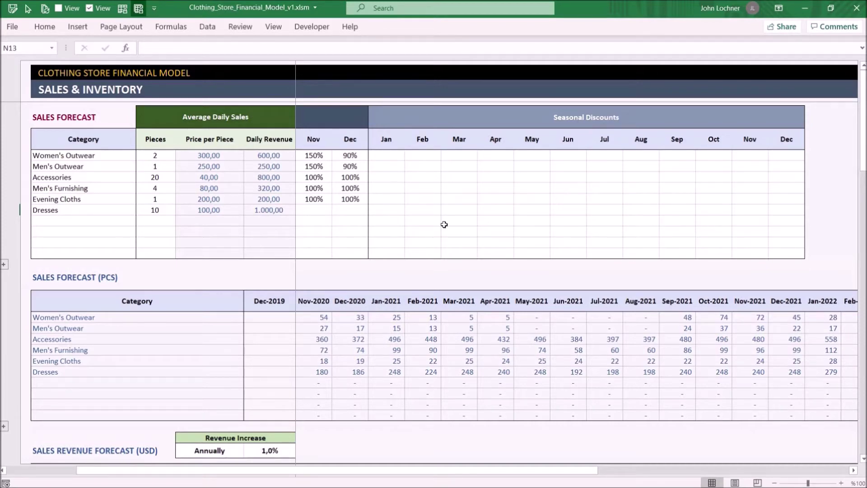
# - Enter a 10% Dresses seasonal discount for Jun, Jul and Aug
pyautogui.click(567, 208)
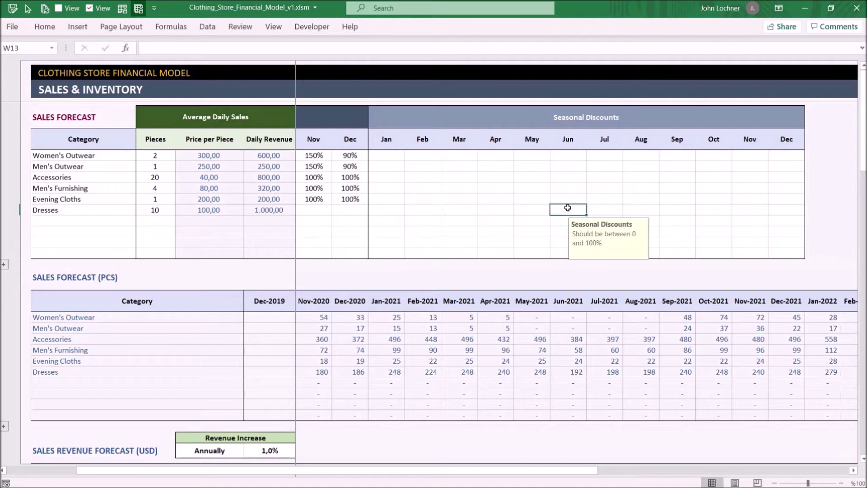
pyautogui.write('10%')
pyautogui.press('Tab')
pyautogui.write('10%')
pyautogui.press('Tab')
pyautogui.write('10%')
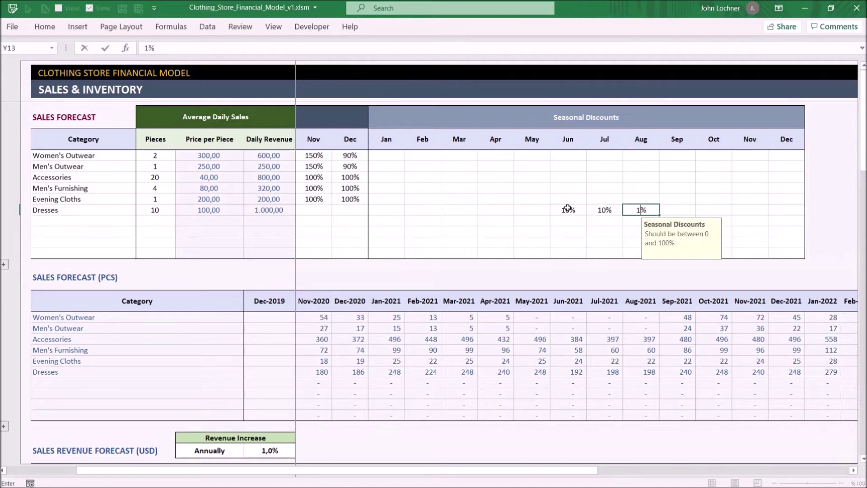
pyautogui.press('Left')
pyautogui.hscroll(-3, 445, 208)
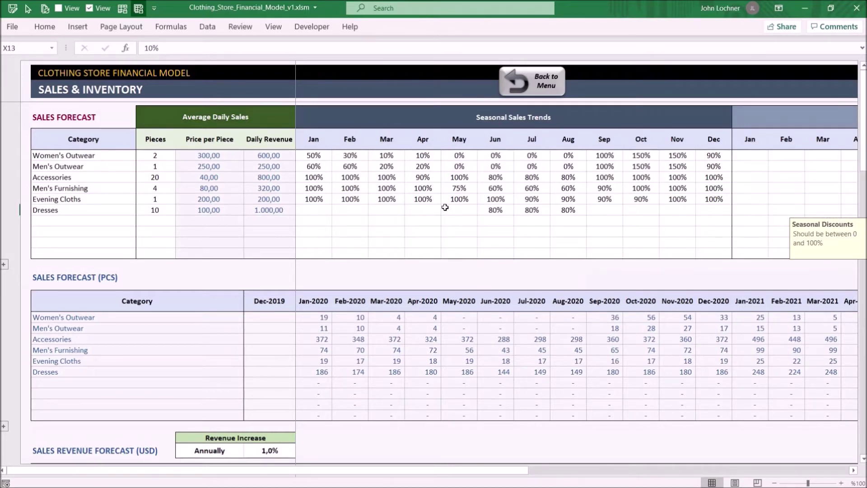
# - Expand the grouped rows and scroll down to the Sales Revenue Forecast table
pyautogui.click(4, 264)
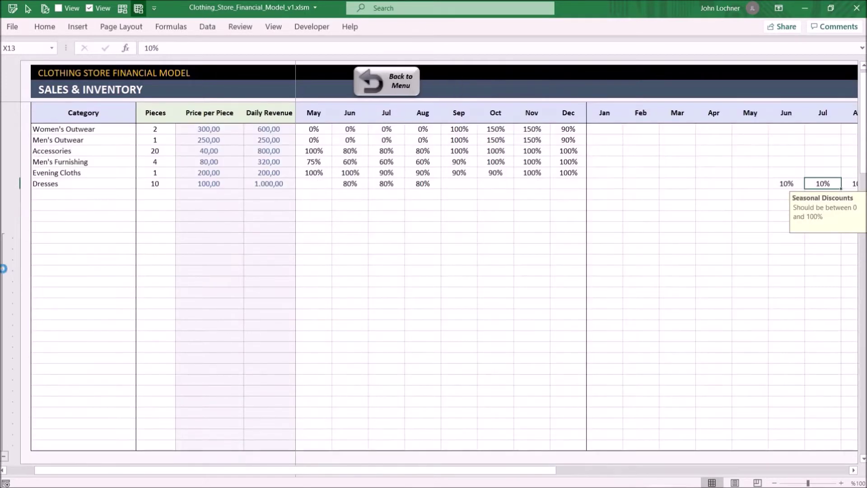
pyautogui.scroll(1, 80, 239)
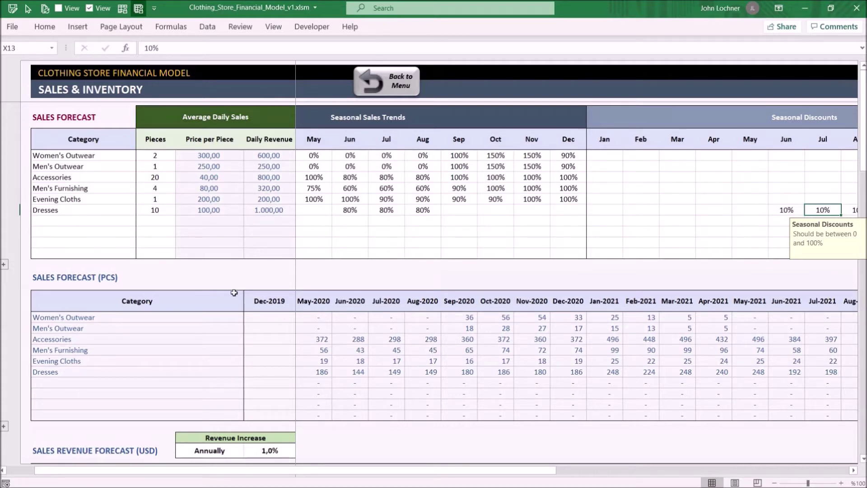
pyautogui.scroll(-3, 226, 331)
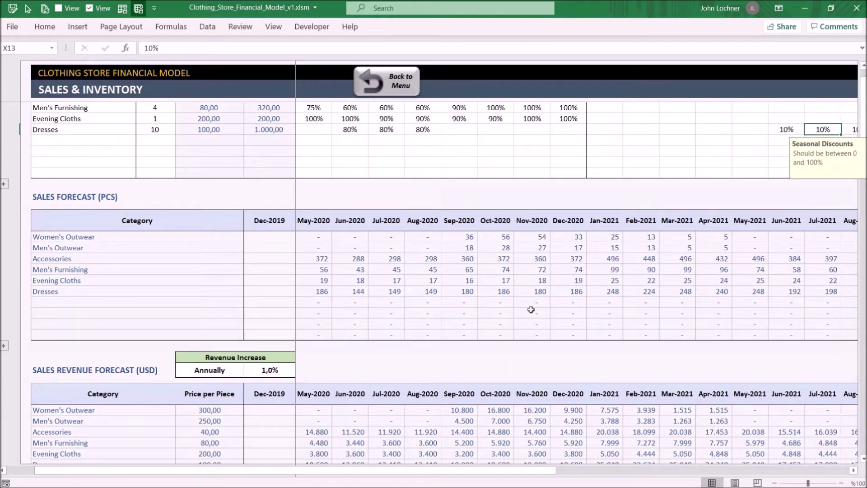
pyautogui.scroll(-4, 531, 309)
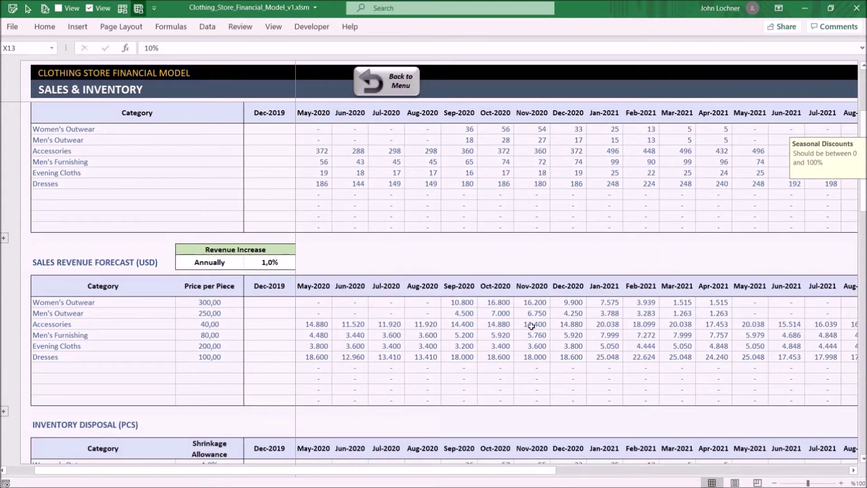
# - Change the revenue increase to Quarterly with a 2,0% rate
pyautogui.click(240, 265)
pyautogui.click(249, 263)
pyautogui.click(217, 290)
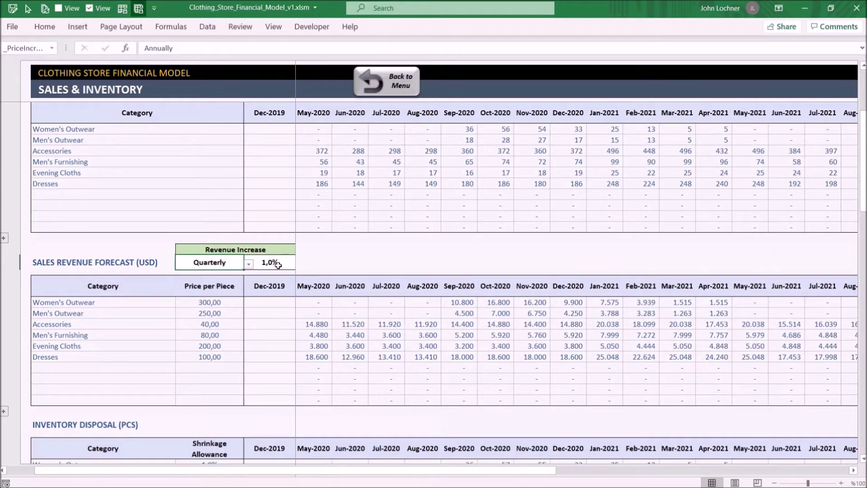
pyautogui.press('Tab')
pyautogui.write('2')
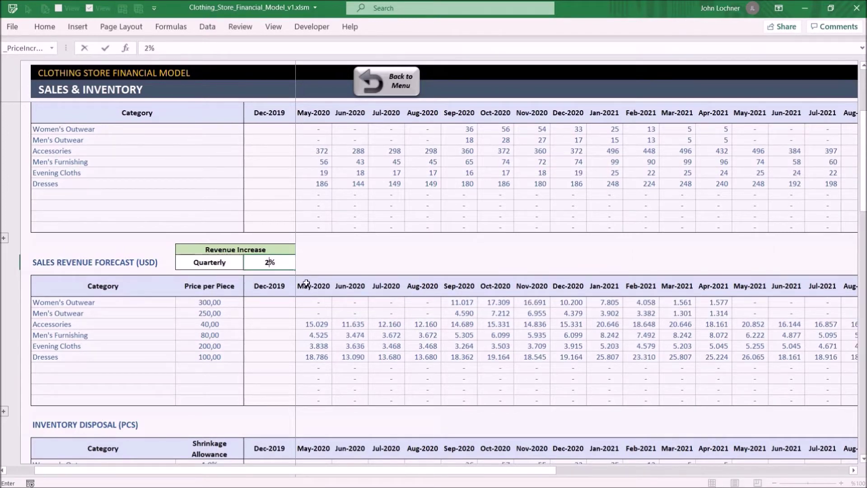
pyautogui.press('Return')
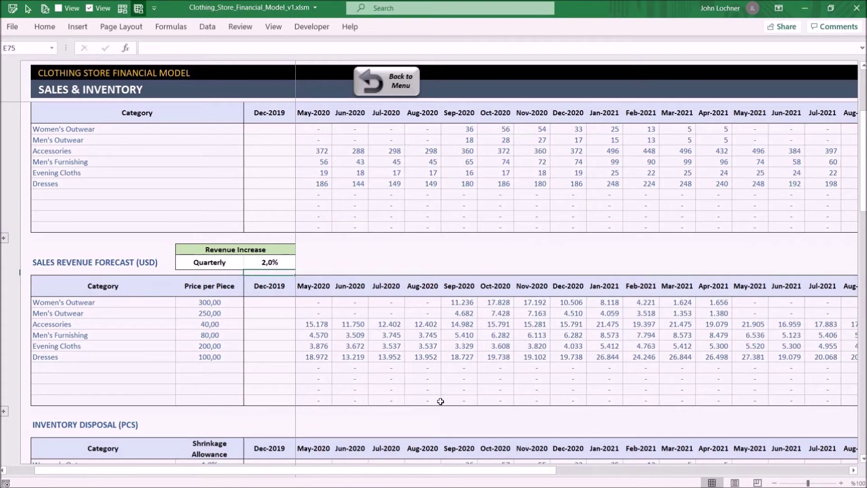
pyautogui.scroll(-4, 341, 373)
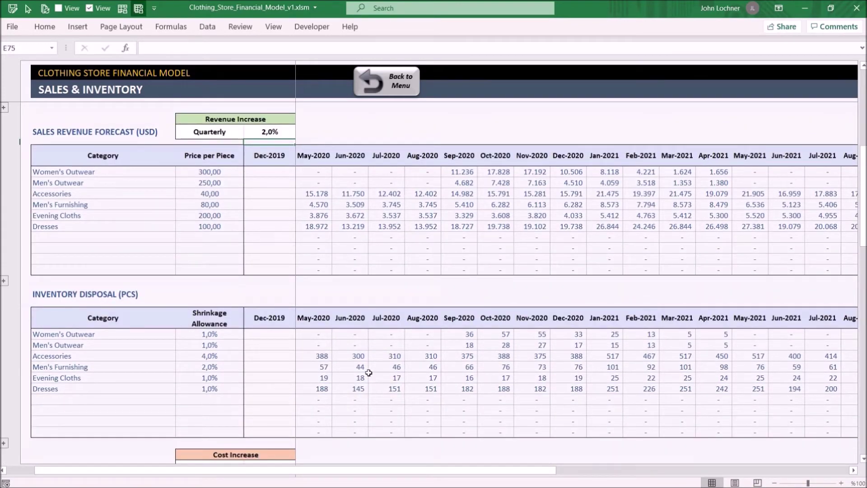
# - Scroll through Inventory Disposal, Cost of Sales and Merchandise Inventory forecasts, checking the Cost Increase period
pyautogui.scroll(-1, 368, 372)
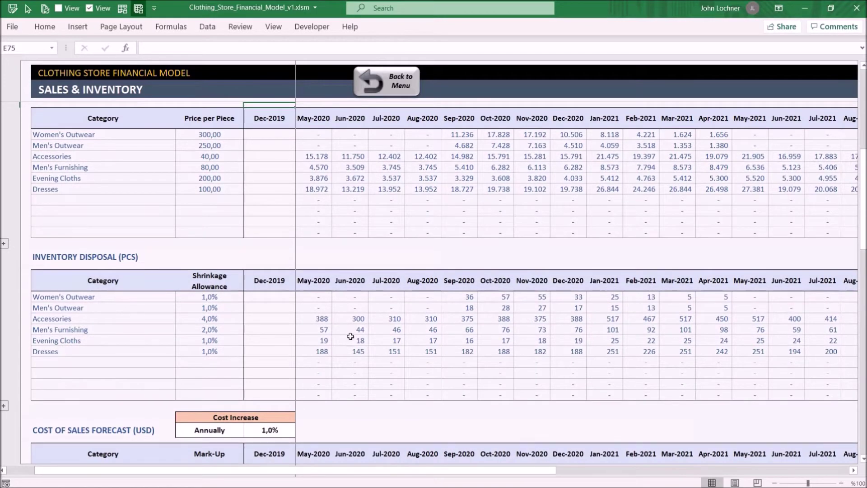
pyautogui.scroll(-5, 427, 342)
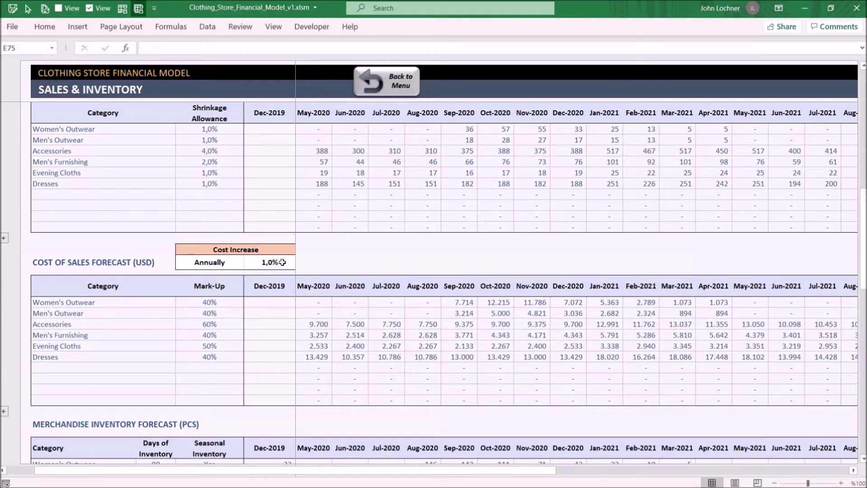
pyautogui.click(234, 263)
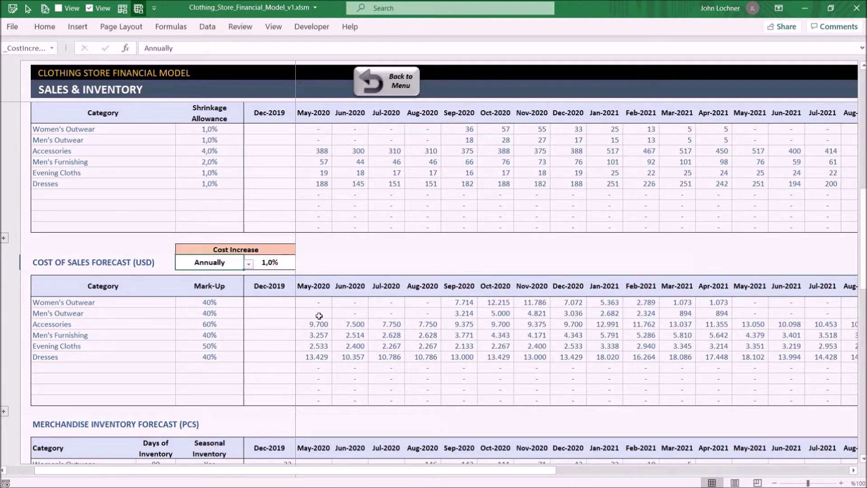
pyautogui.scroll(-4, 319, 315)
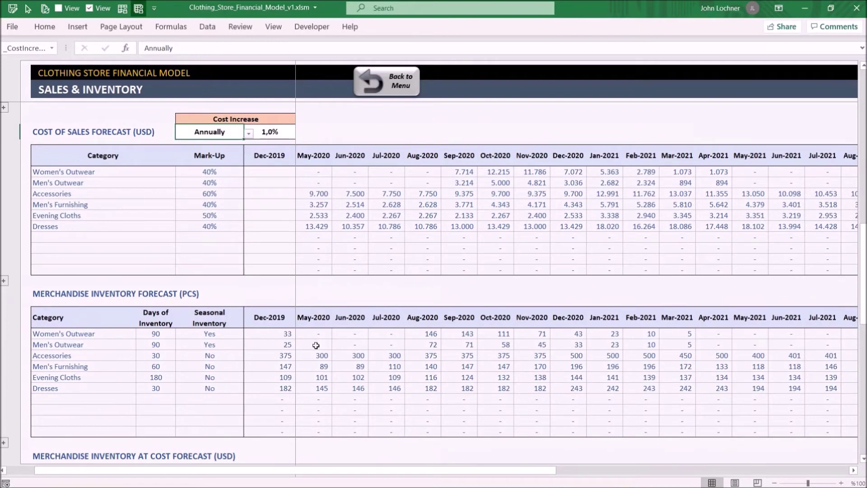
pyautogui.scroll(-1, 310, 350)
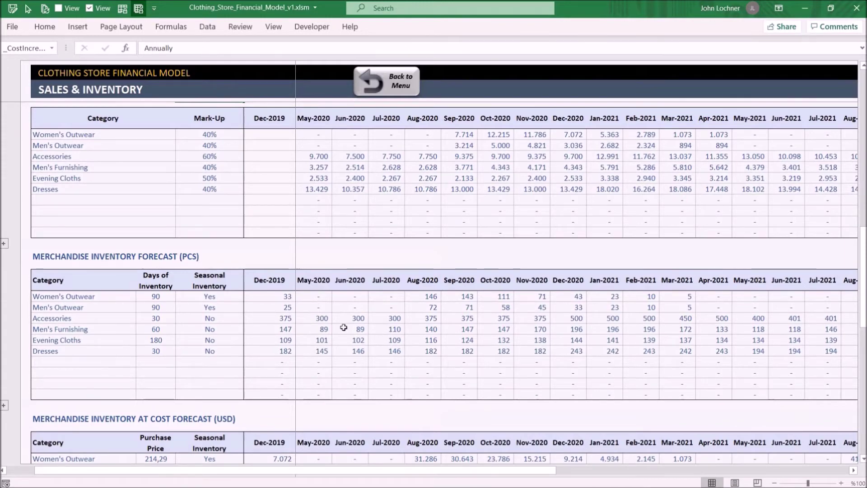
pyautogui.scroll(-6, 470, 382)
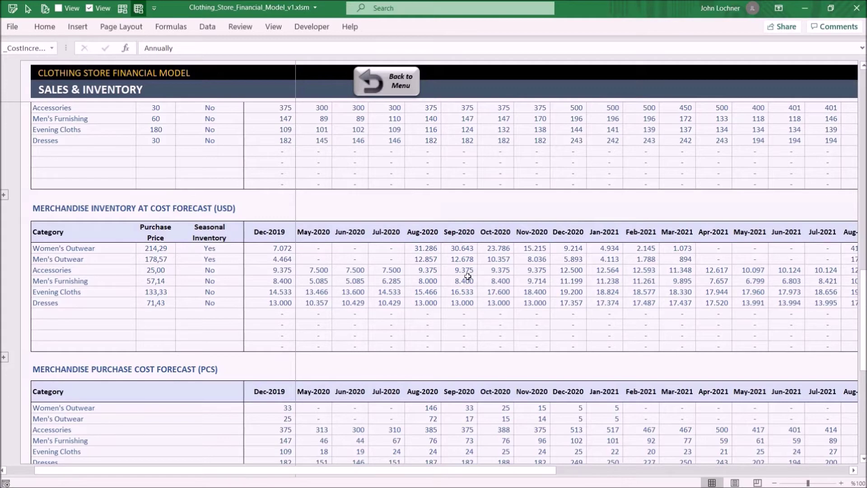
# - Scroll down to the Payments to Suppliers Forecast and inspect its cells, e.g. Dresses at 6.536 in Jan-2020
pyautogui.scroll(-4, 467, 276)
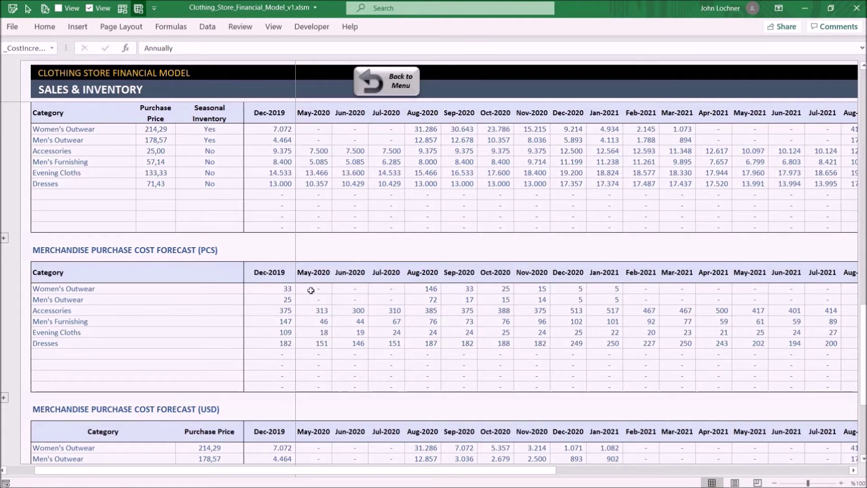
pyautogui.scroll(-5, 320, 334)
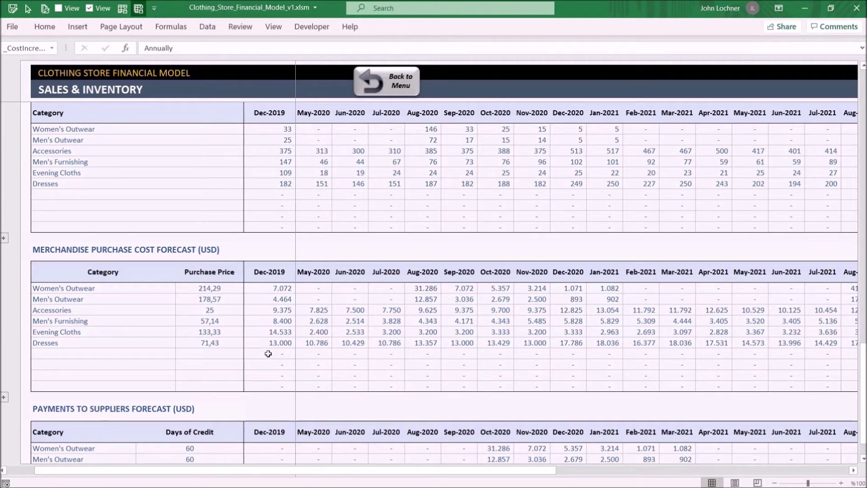
pyautogui.scroll(-6, 268, 353)
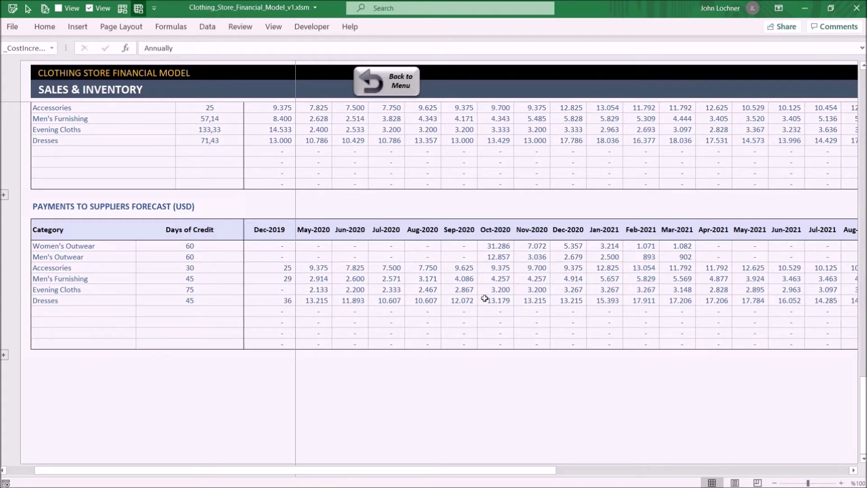
pyautogui.click(316, 322)
pyautogui.click(496, 321)
# - Go back to the dashboard and open the 2. Fixed Costs sheet
pyautogui.hscroll(-2, 690, 320)
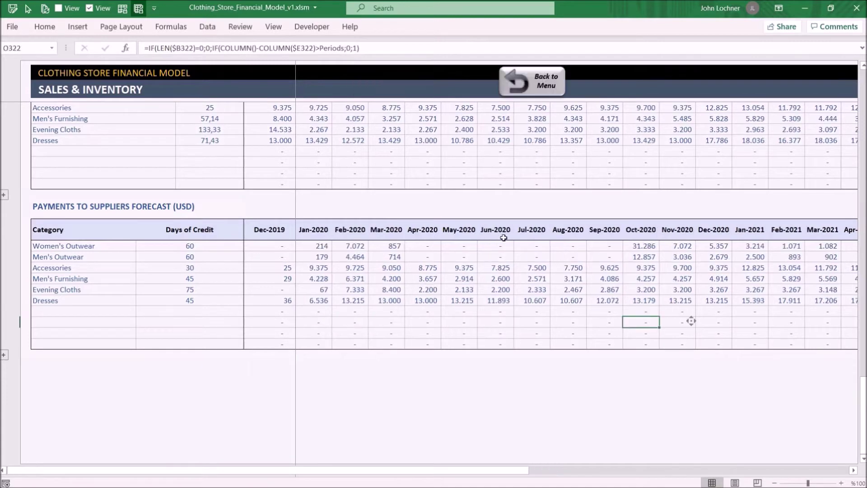
pyautogui.click(540, 91)
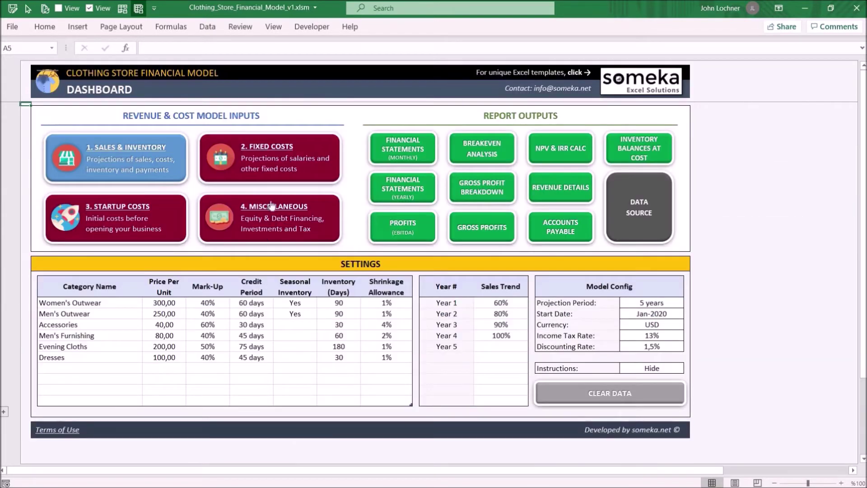
pyautogui.click(283, 158)
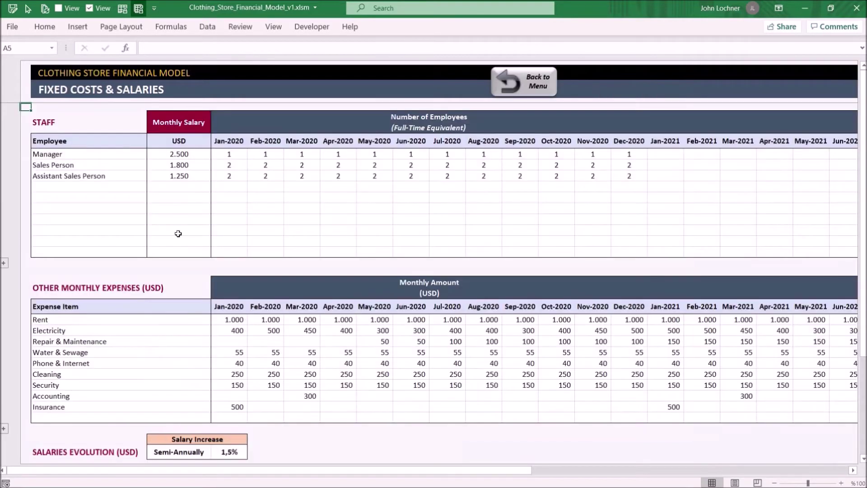
# - Select the employee names, their salaries (Manager 2.500, Sales Person 1.800, Assistant 1.250) and monthly headcounts
pyautogui.moveTo(116, 153); pyautogui.dragTo(113, 207)
pyautogui.moveTo(187, 153); pyautogui.dragTo(183, 211)
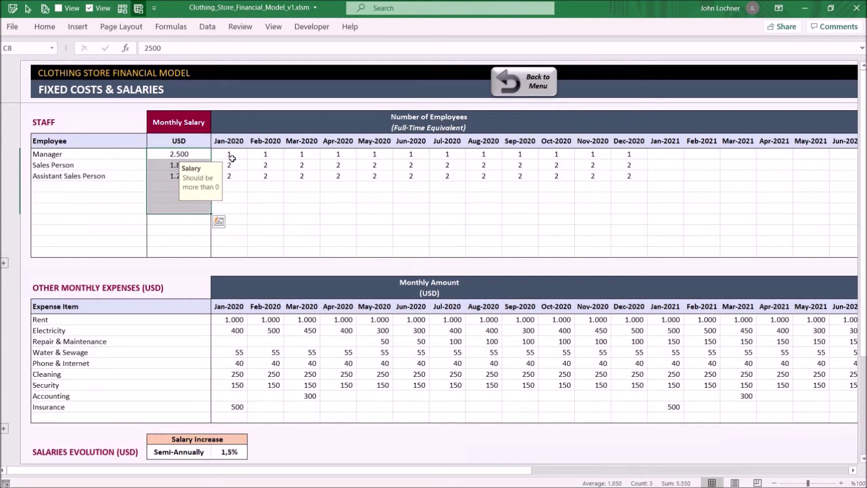
pyautogui.moveTo(233, 154); pyautogui.dragTo(853, 212)
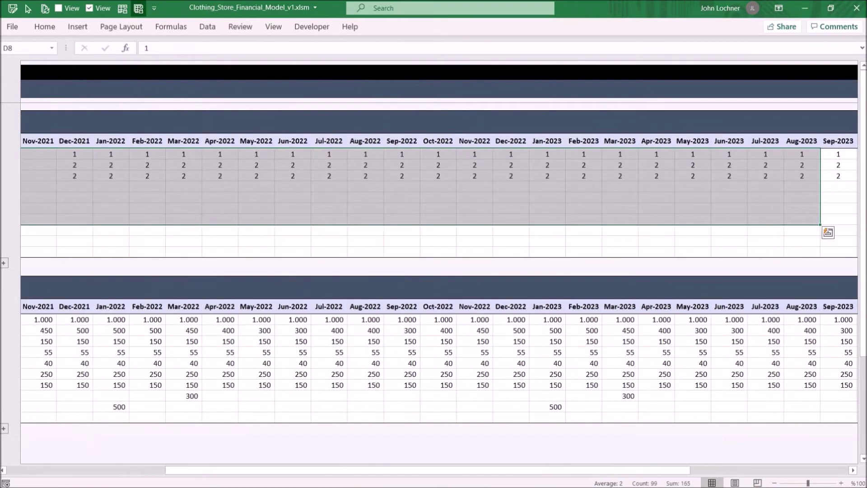
pyautogui.hscroll(-15, 433, 203)
pyautogui.click(230, 181)
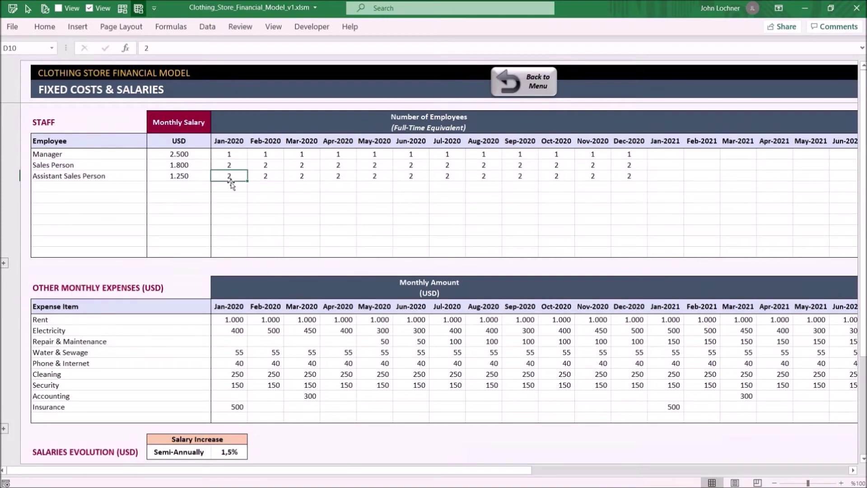
# - Change the salary increase frequency from semi-annually to annually
pyautogui.click(110, 333)
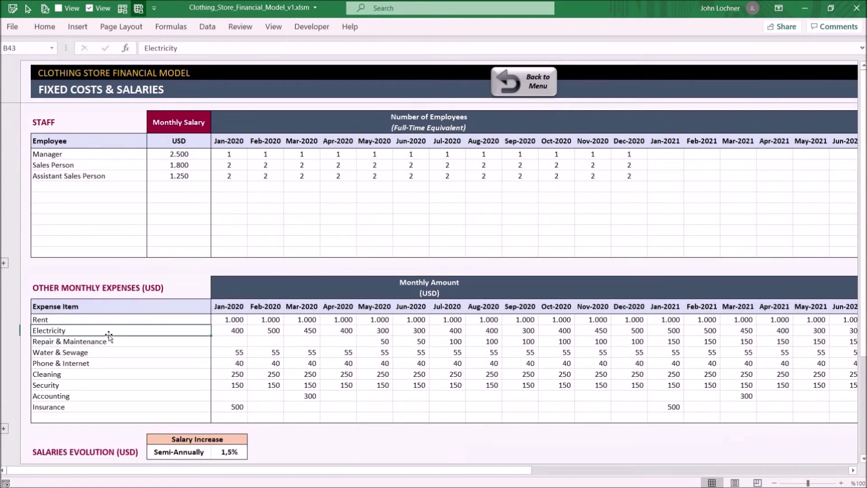
pyautogui.scroll(-2, 109, 337)
pyautogui.scroll(-1, 108, 337)
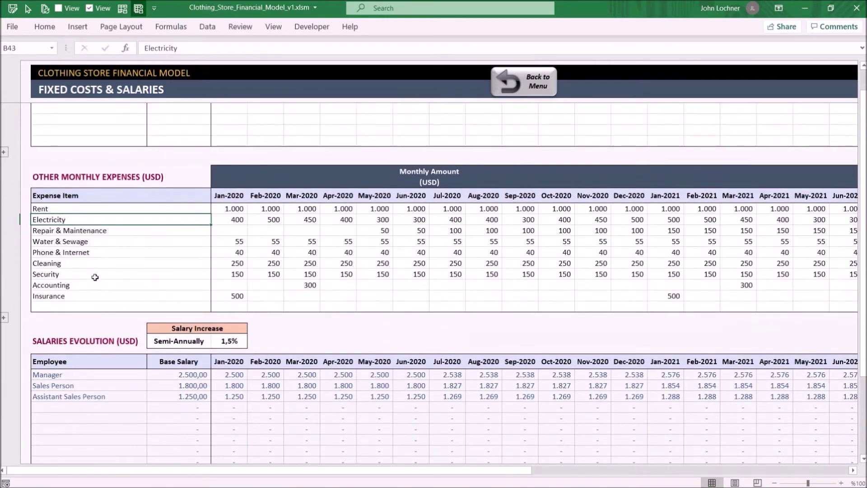
pyautogui.scroll(-1, 236, 303)
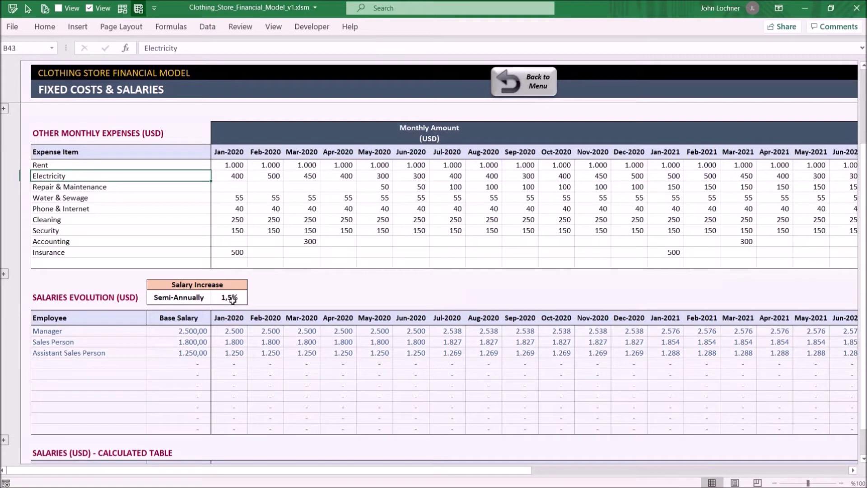
pyautogui.click(227, 295)
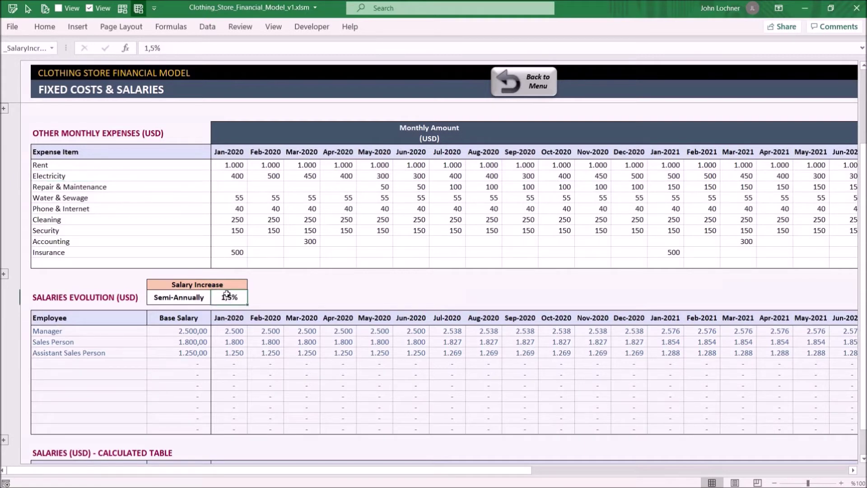
pyautogui.click(200, 298)
pyautogui.click(216, 299)
pyautogui.click(192, 309)
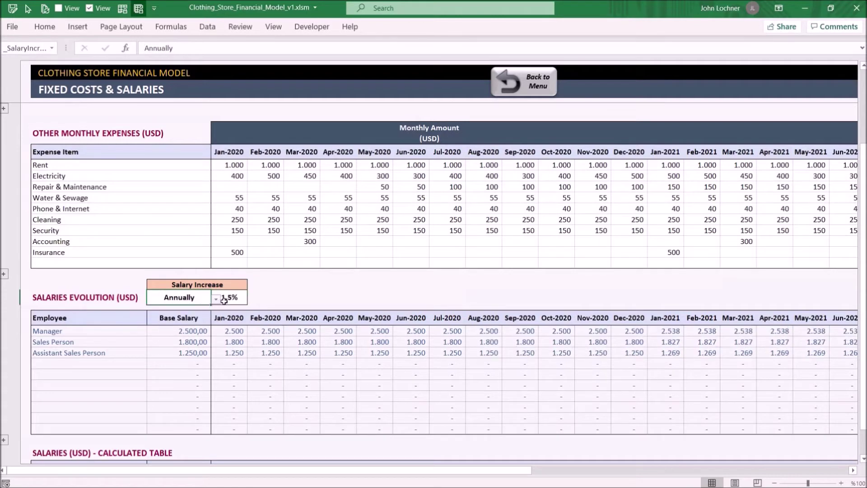
# - Set the salary increase rate to 2% and return to the dashboard
pyautogui.click(231, 296)
pyautogui.write('2%')
pyautogui.press('Return')
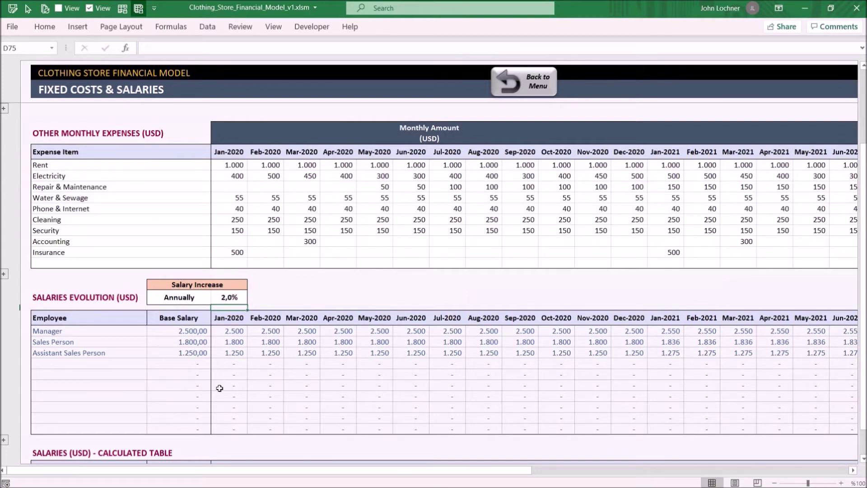
pyautogui.scroll(-5, 219, 388)
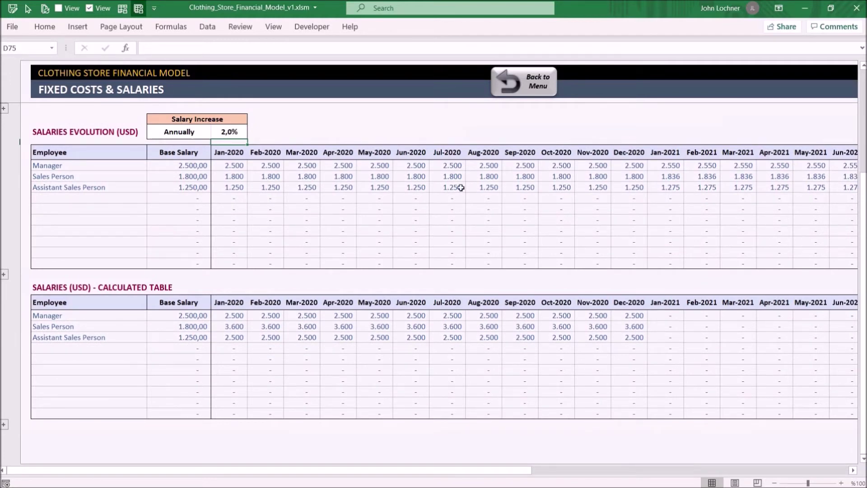
pyautogui.click(523, 93)
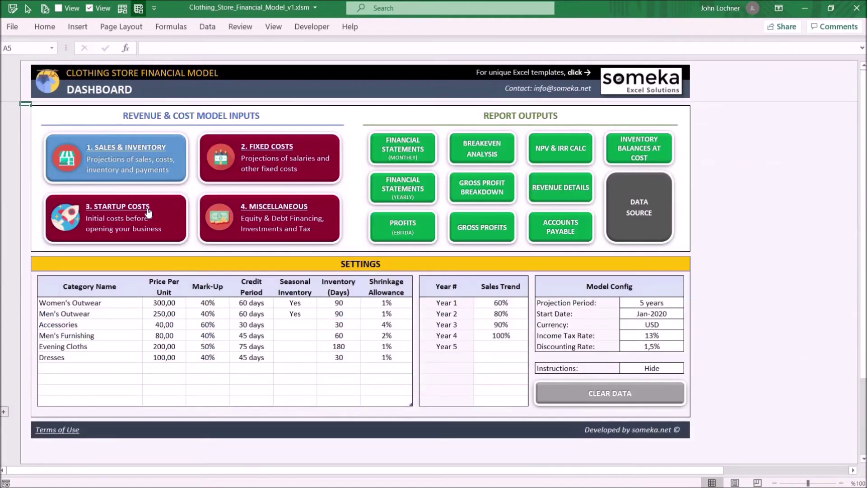
# - Review the startup cost amounts and the Shelves and Racks account, then open the Fixed Assets, Financing, Tax & Profit sheet
pyautogui.click(148, 211)
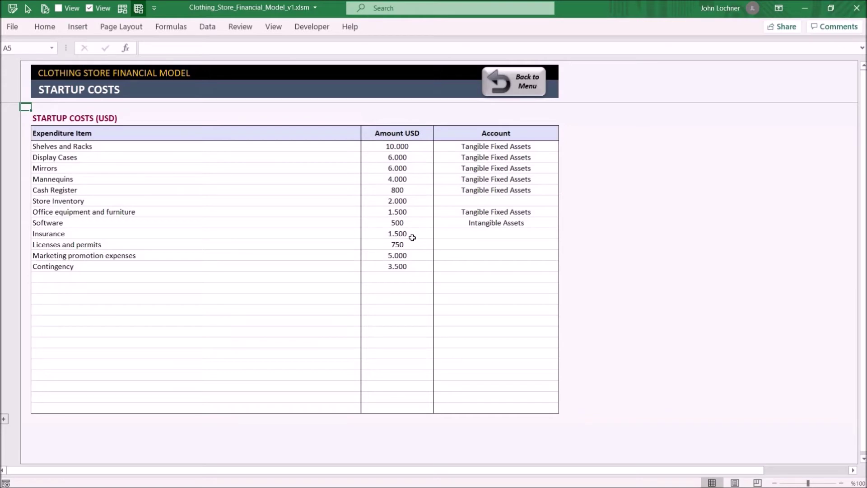
pyautogui.moveTo(397, 146); pyautogui.dragTo(402, 267)
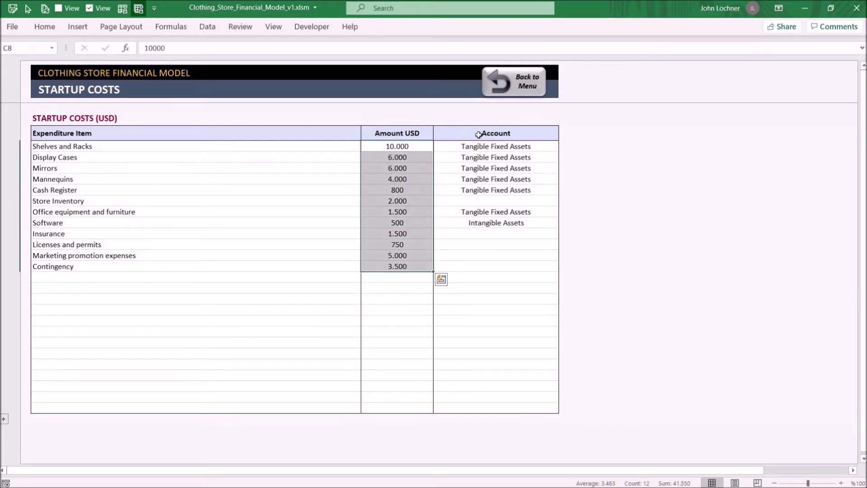
pyautogui.click(486, 145)
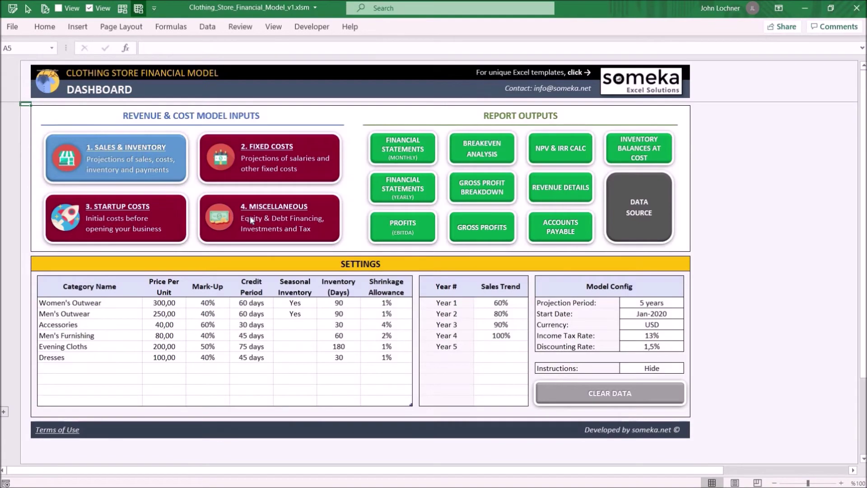
pyautogui.click(251, 215)
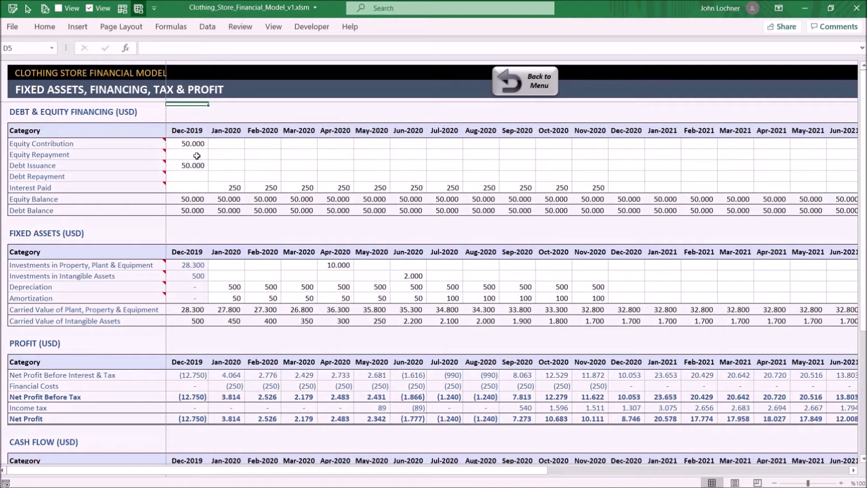
pyautogui.click(192, 155)
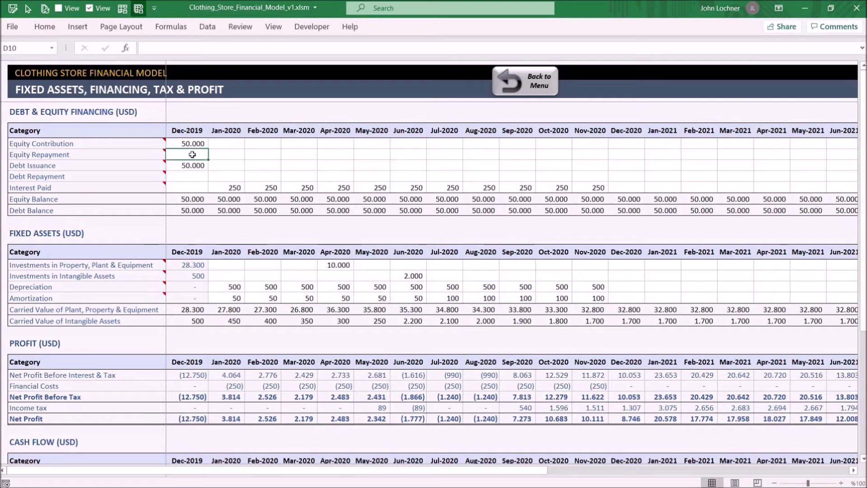
pyautogui.click(192, 166)
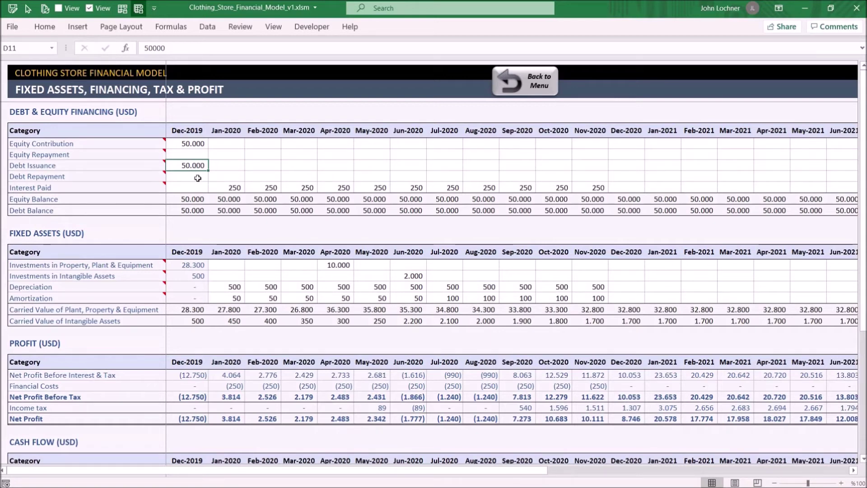
pyautogui.click(198, 177)
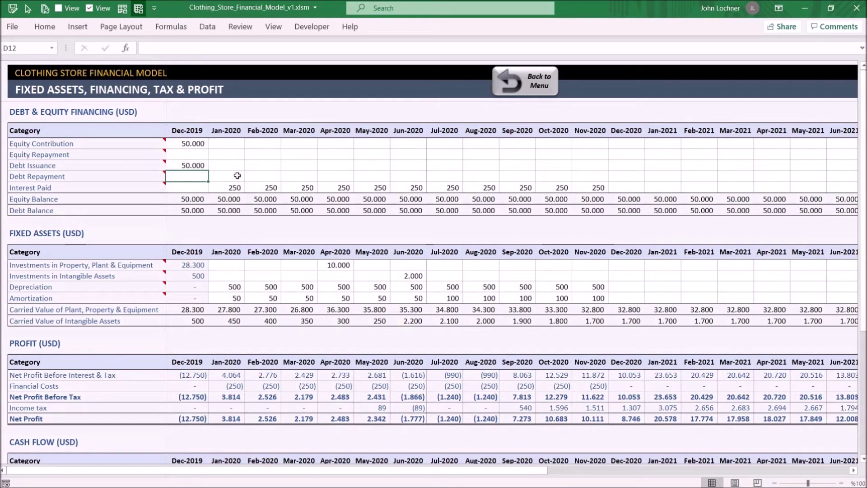
pyautogui.click(195, 184)
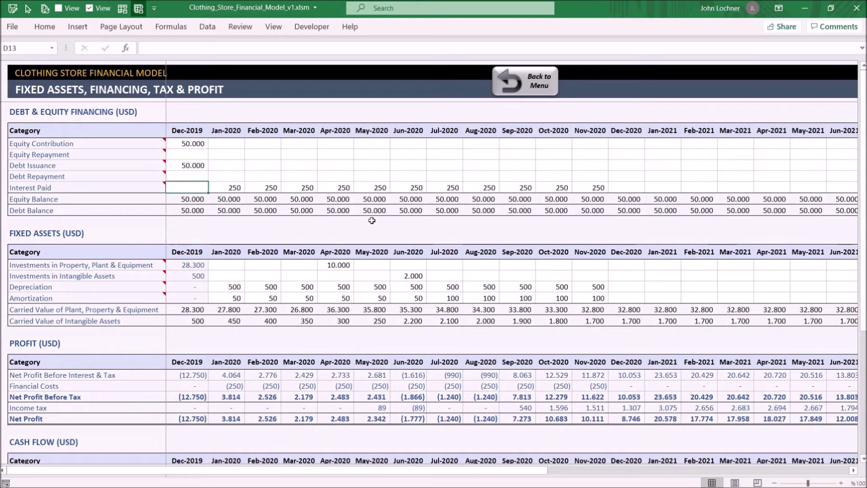
pyautogui.scroll(-3, 277, 189)
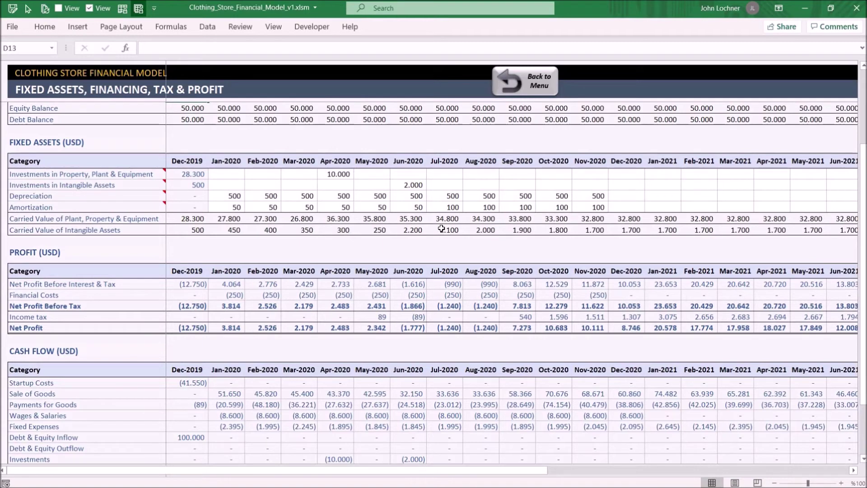
# - Check the Jan-2020 depreciation and amortization amounts, scroll through profit and cash flow tables, then go back
pyautogui.click(234, 195)
pyautogui.click(234, 207)
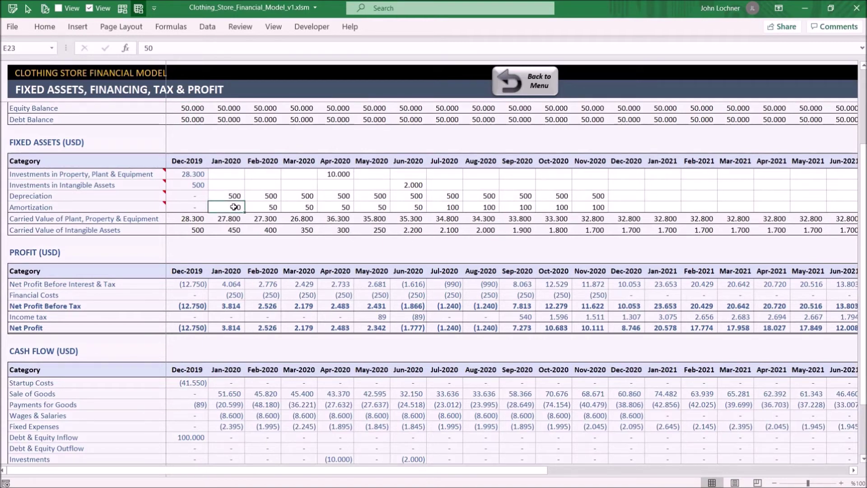
pyautogui.scroll(-1, 233, 207)
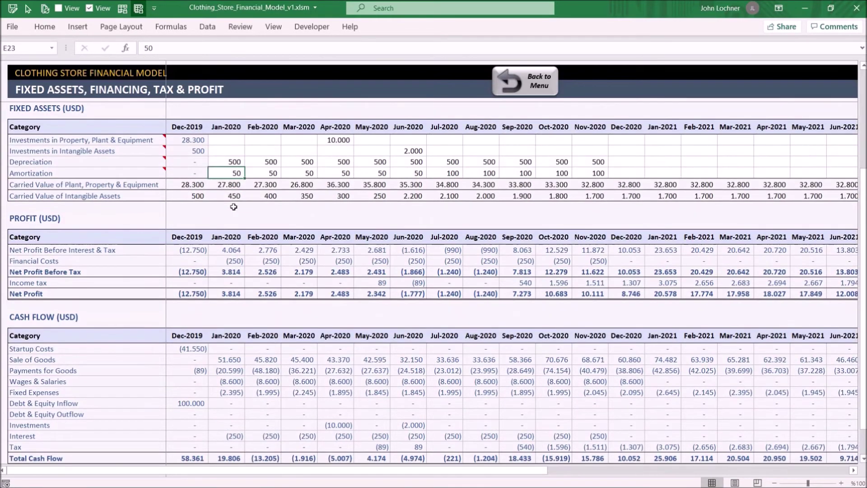
pyautogui.scroll(-3, 233, 206)
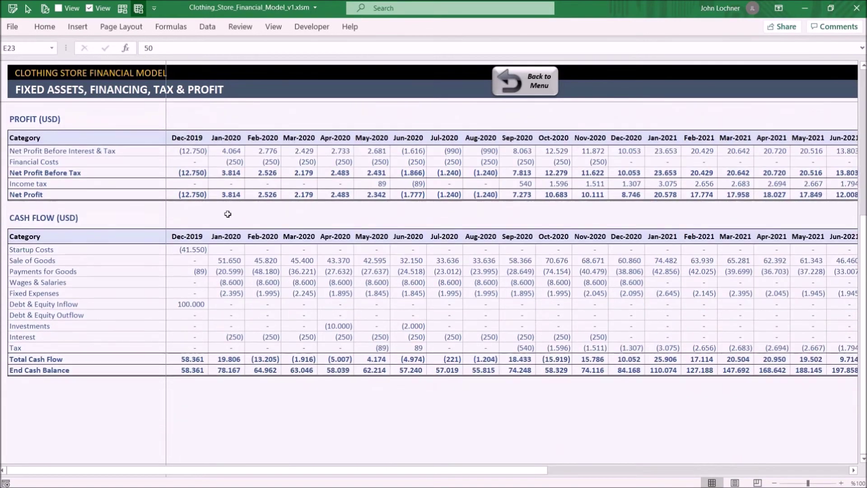
pyautogui.click(492, 93)
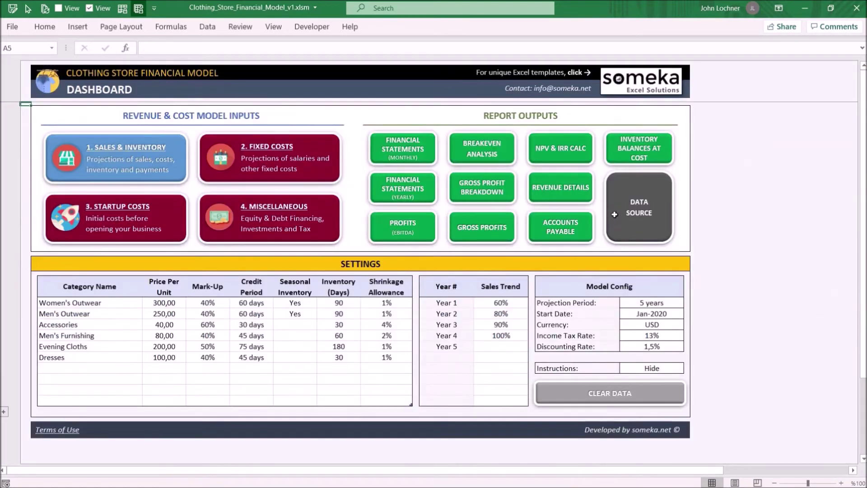
# - Review the Reports Data Source table, then open the monthly Financial Statements report
pyautogui.click(616, 220)
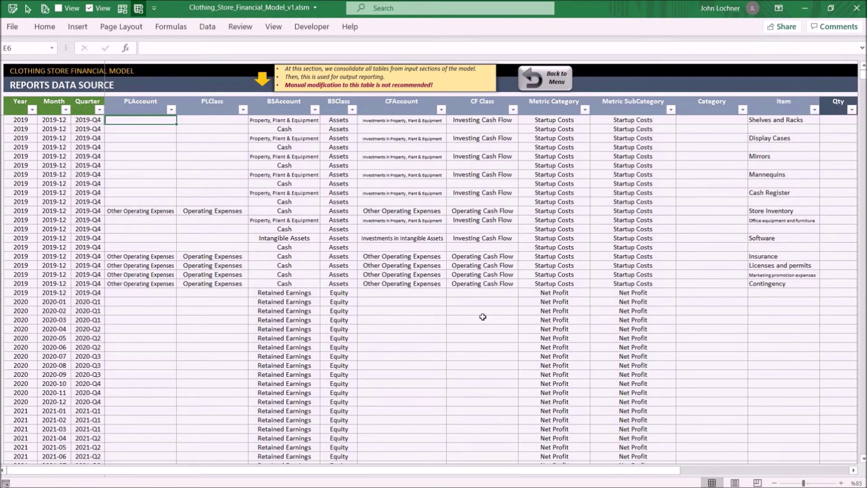
pyautogui.click(560, 82)
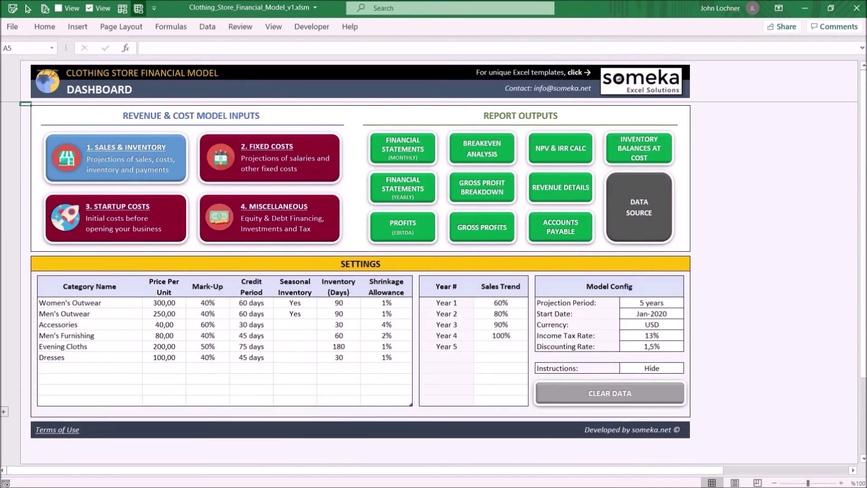
pyautogui.click(425, 144)
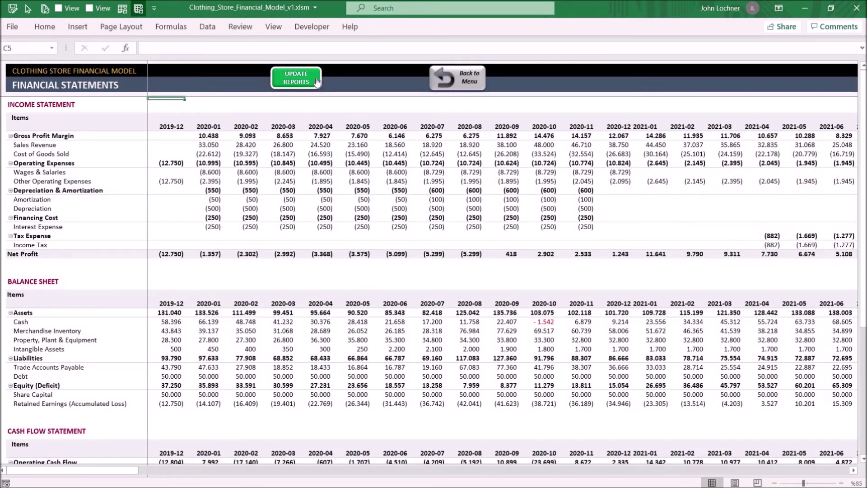
# - Refresh the monthly financial statements with the latest inputs and scroll through them
pyautogui.click(311, 77)
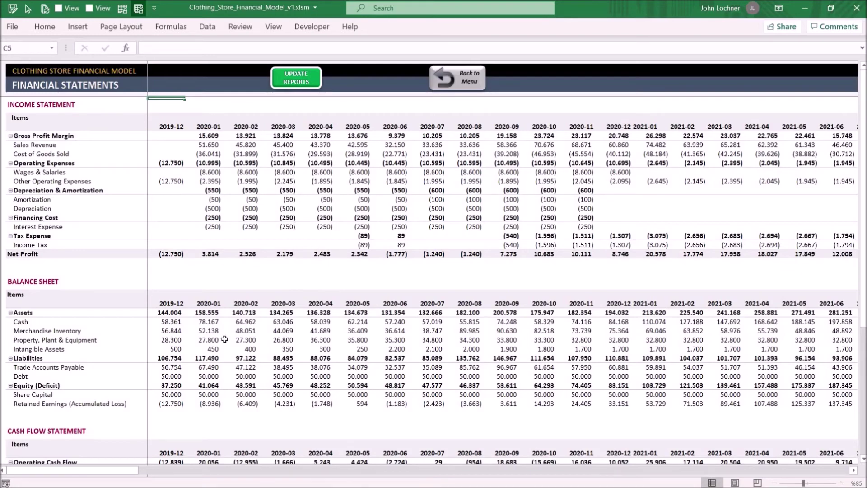
pyautogui.scroll(-3, 232, 357)
pyautogui.scroll(-2, 245, 362)
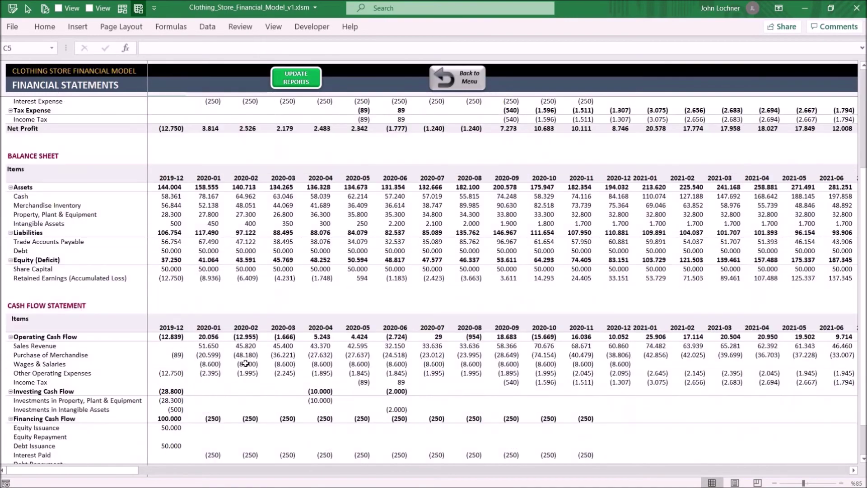
pyautogui.click(463, 83)
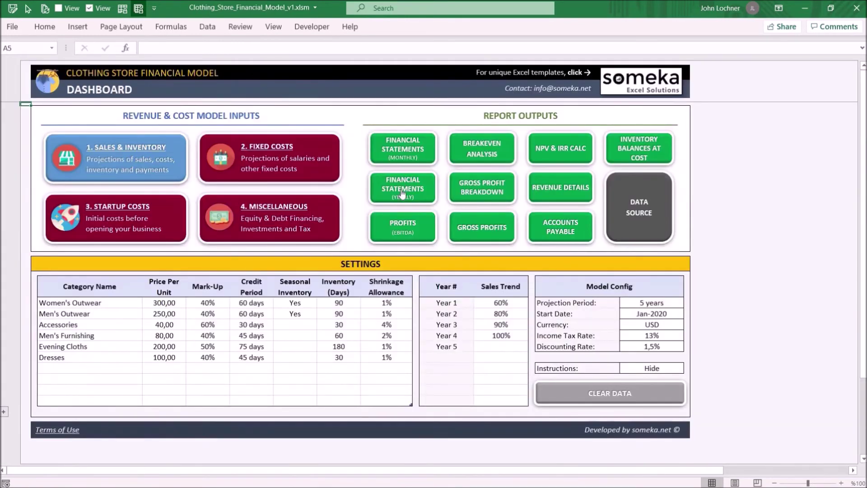
# - Scroll through the yearly financial statements, then open the Profits (EBITDA) trend report
pyautogui.click(402, 193)
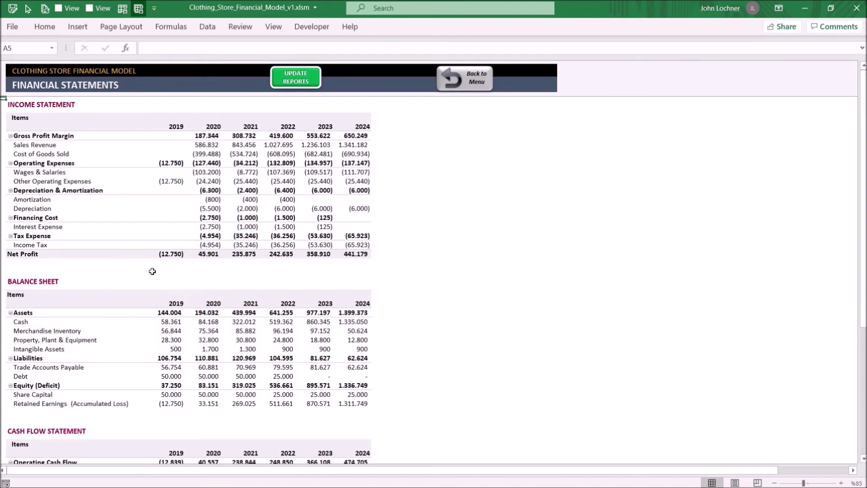
pyautogui.scroll(-2, 182, 269)
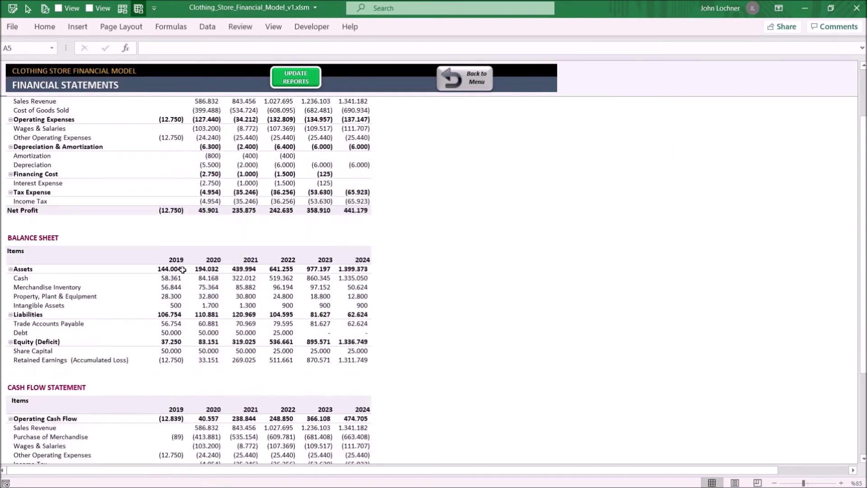
pyautogui.scroll(-5, 184, 271)
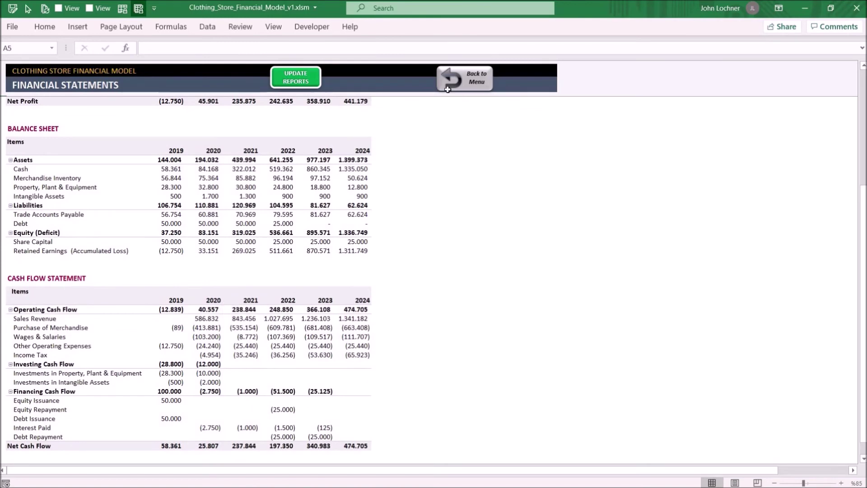
pyautogui.click(461, 84)
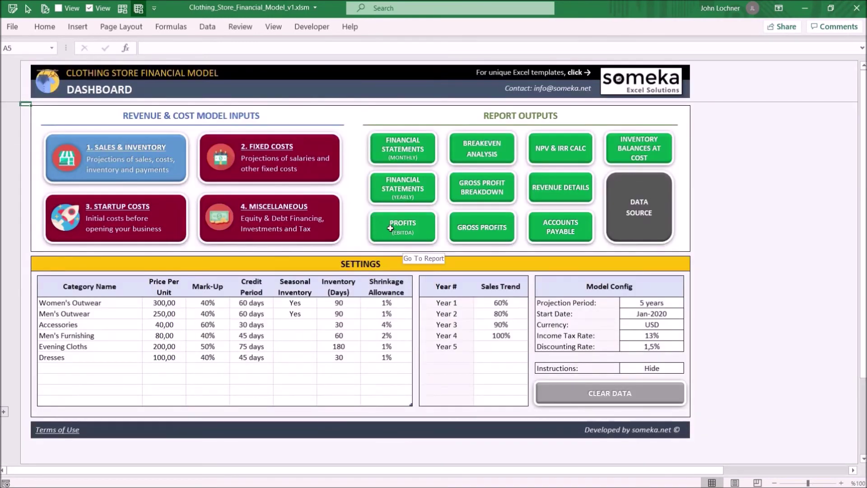
pyautogui.click(391, 231)
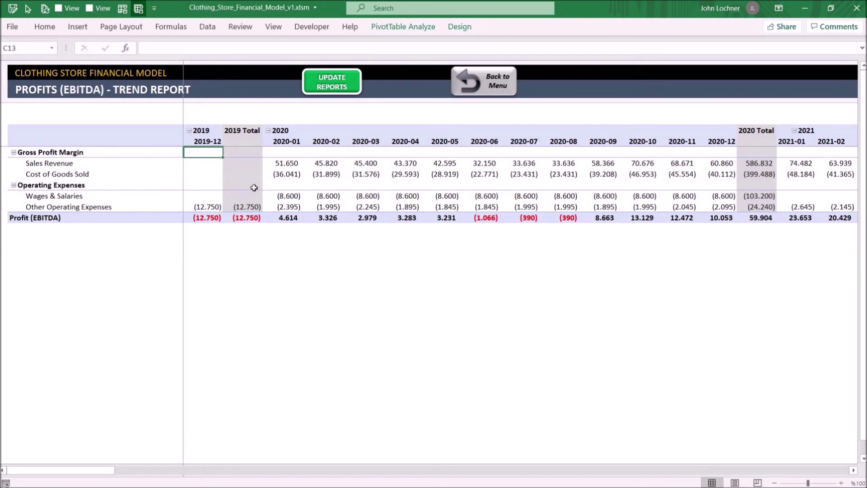
# - Select the Profit (EBITDA) values through 2020-06, then open the Breakeven Analysis report
pyautogui.moveTo(68, 217); pyautogui.dragTo(497, 227)
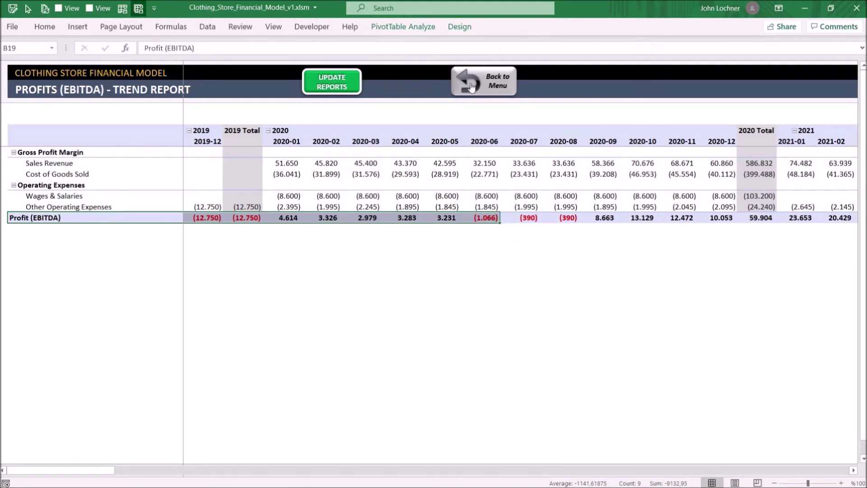
pyautogui.click(453, 87)
pyautogui.click(483, 148)
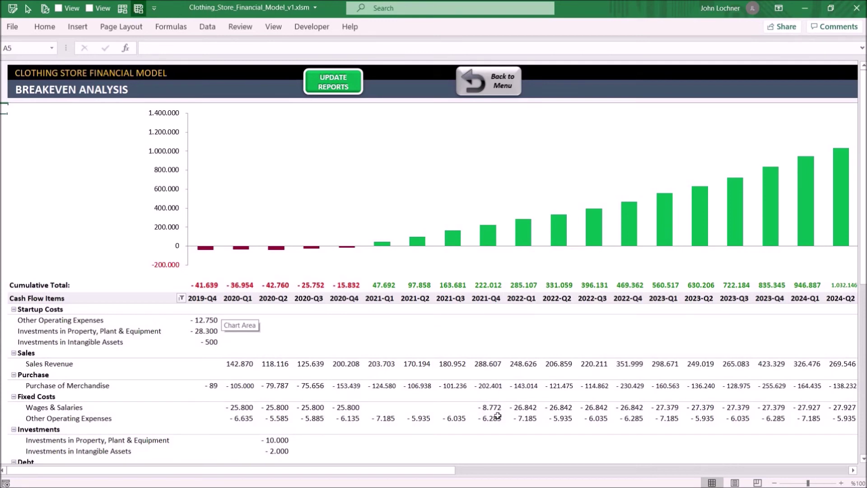
# - View the Gross Profit Breakdown report, showing 187.344 gross profit for 2020, and come back
pyautogui.moveTo(497, 415)
pyautogui.moveTo(403, 337)
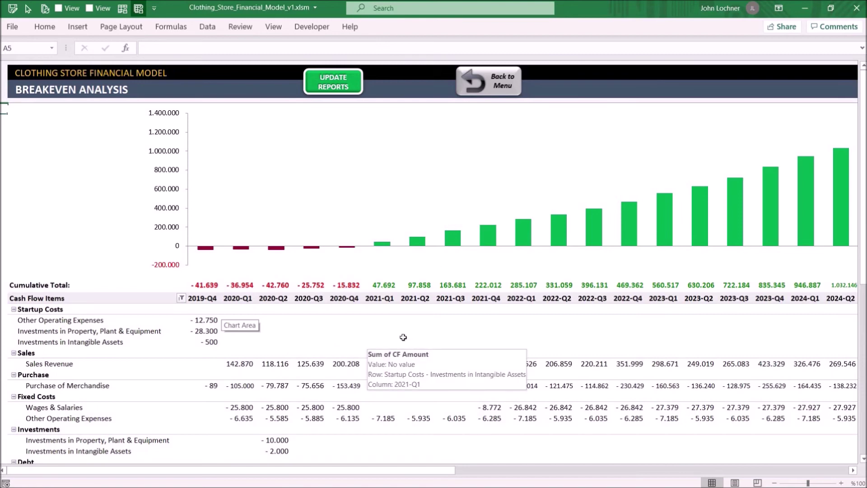
pyautogui.click(506, 85)
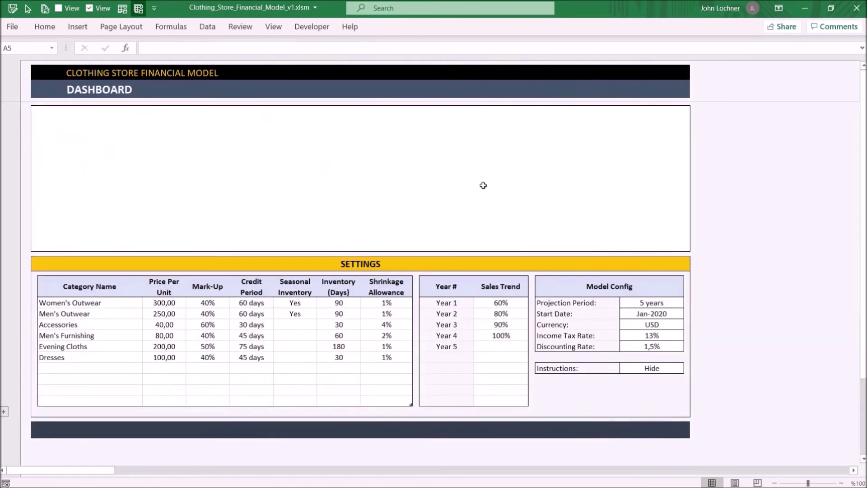
pyautogui.click(483, 185)
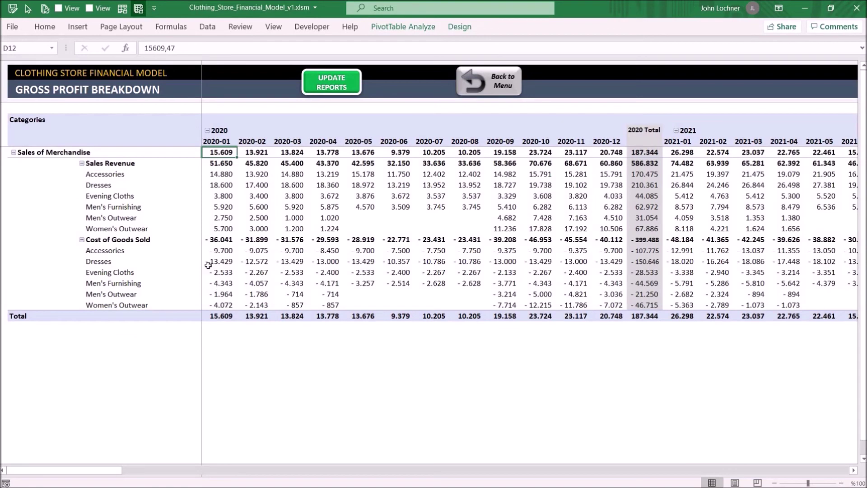
pyautogui.click(489, 87)
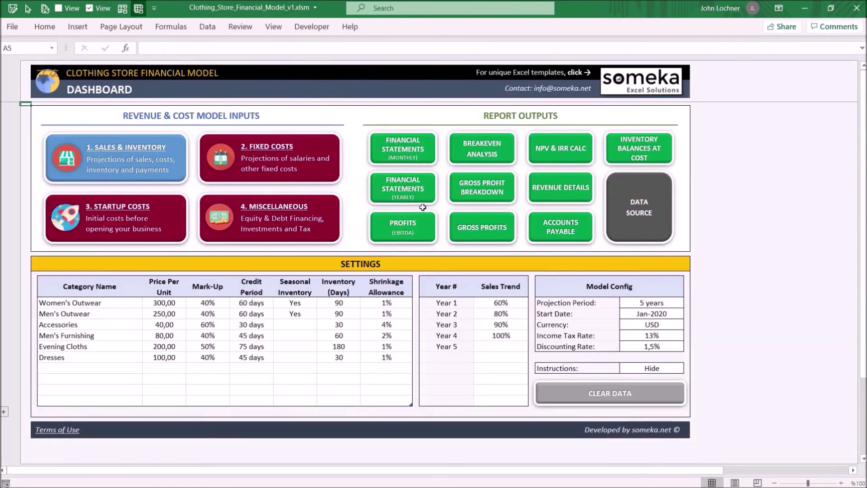
# - Filter the Gross Profits report to show only the years 2022, 2023 and 2024
pyautogui.click(486, 229)
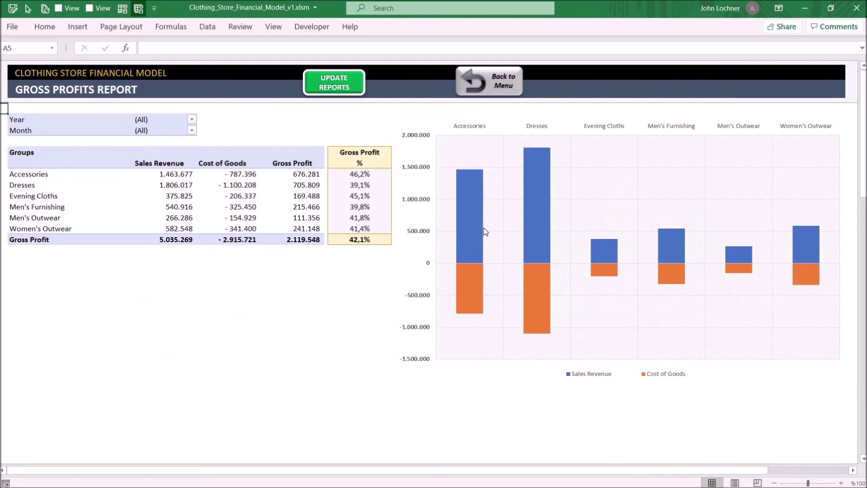
pyautogui.moveTo(485, 232)
pyautogui.moveTo(149, 222)
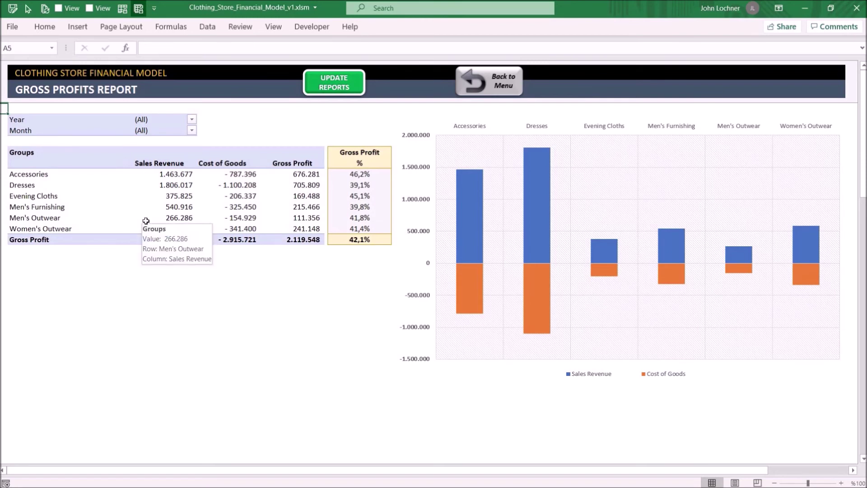
pyautogui.click(192, 119)
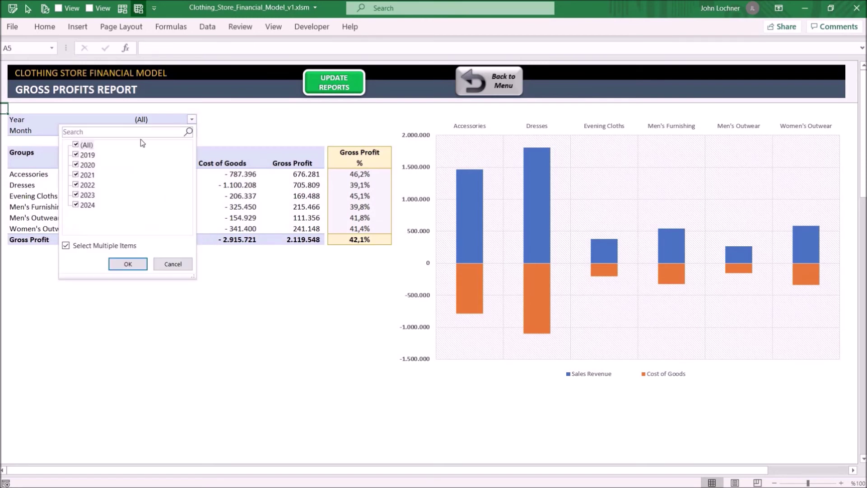
pyautogui.click(75, 145)
pyautogui.click(76, 205)
pyautogui.click(75, 194)
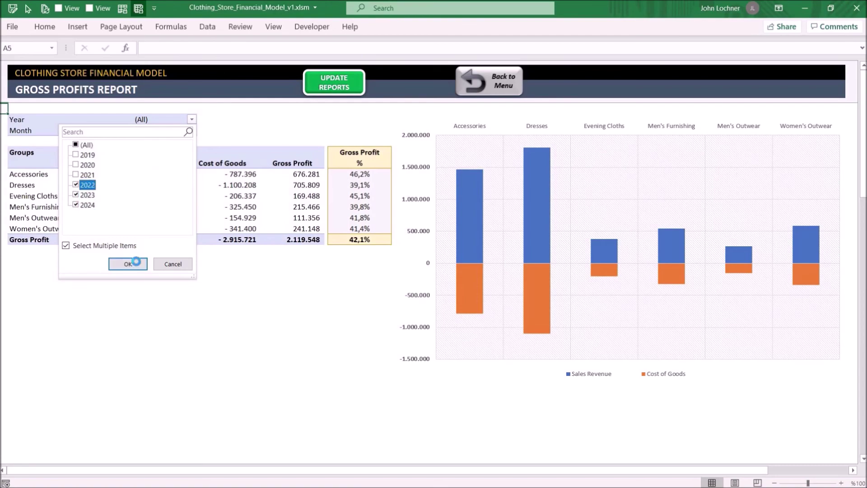
pyautogui.click(128, 263)
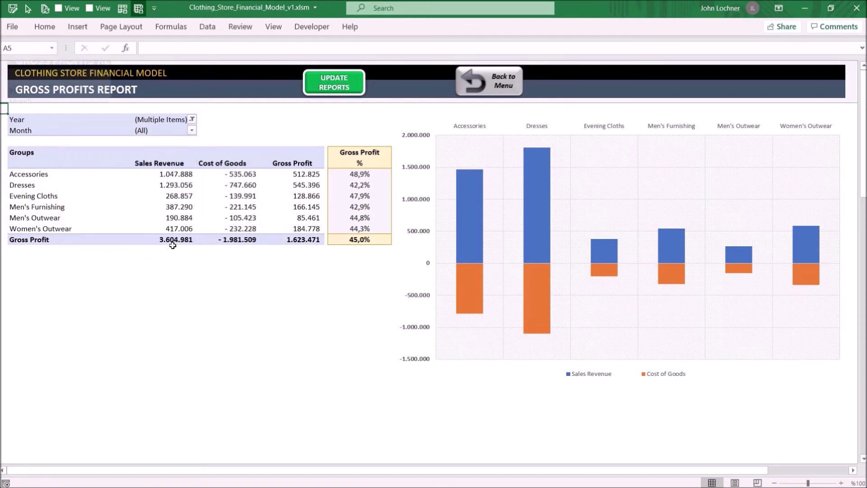
# - Open the NPV & IRR report (1.249.312 NPV, 177,1% IRR), then the Revenue Details report
pyautogui.click(512, 91)
pyautogui.click(562, 153)
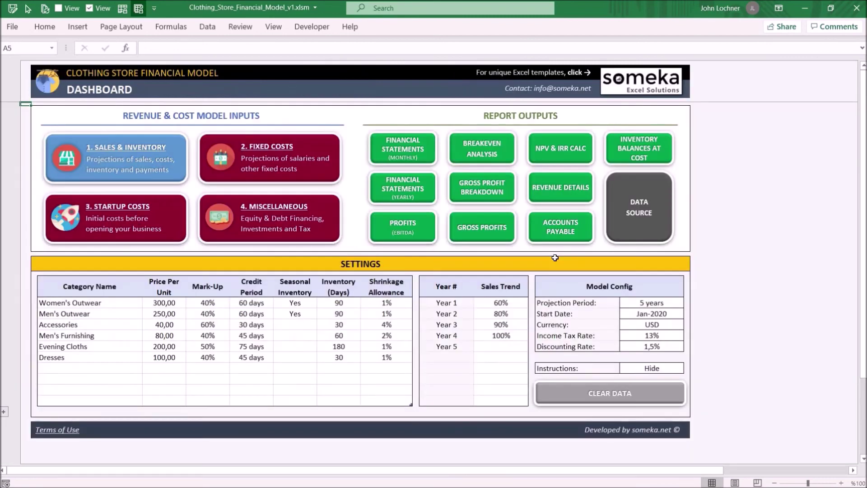
pyautogui.click(557, 197)
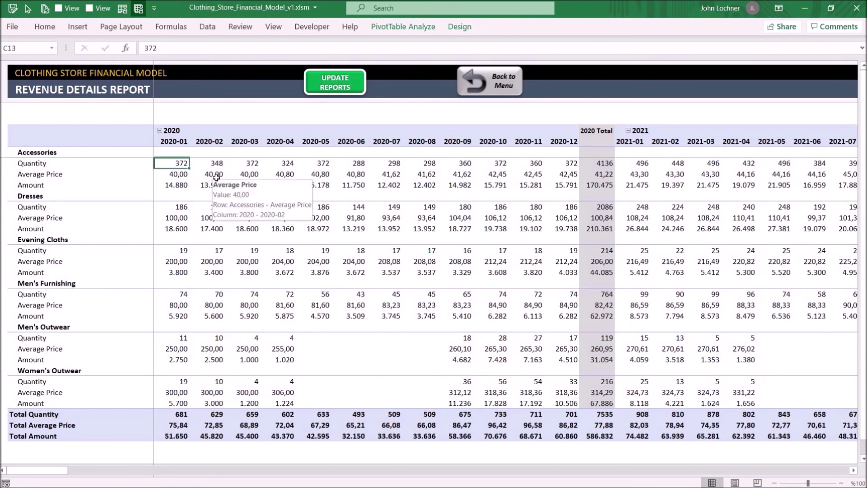
# - Go back to the dashboard and open the Accounts Payable Details report
pyautogui.click(497, 88)
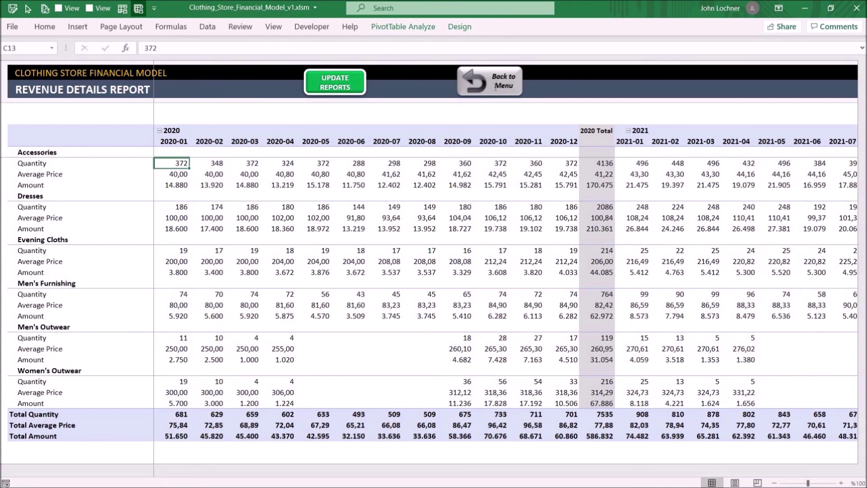
pyautogui.click(566, 221)
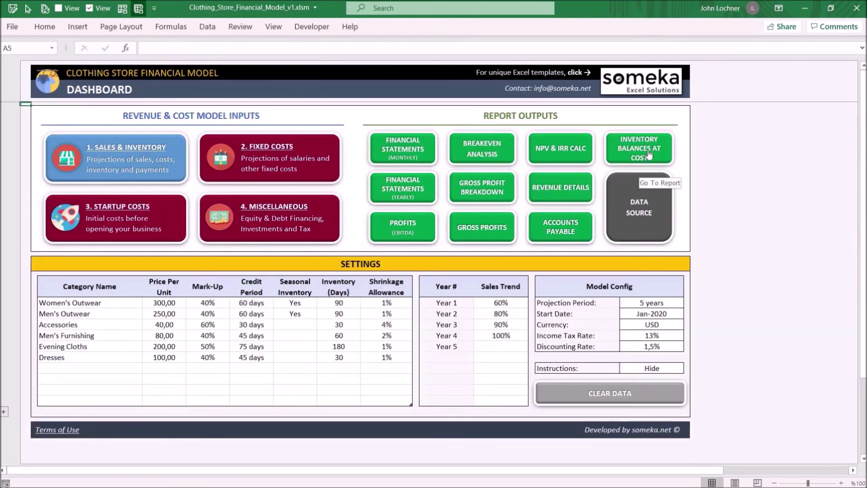
# - View the Inventory Balances at Cost report's monthly units and running balances, then return to the dashboard
pyautogui.click(649, 154)
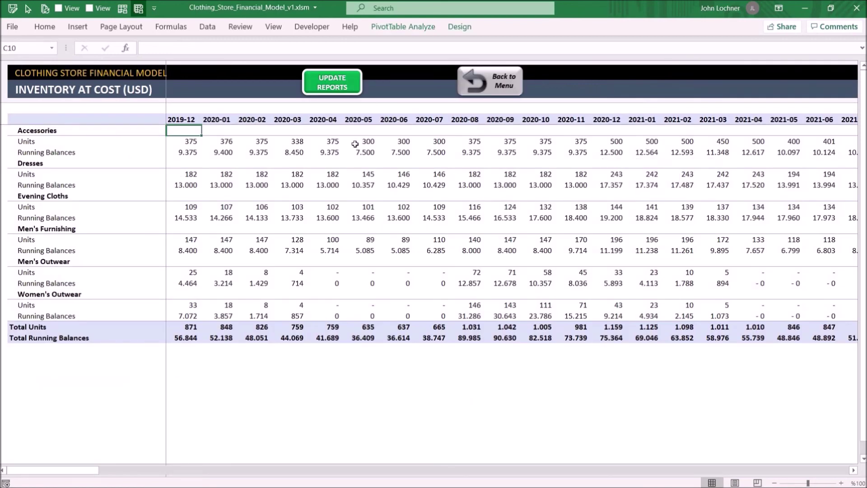
pyautogui.moveTo(208, 270)
pyautogui.moveTo(296, 276)
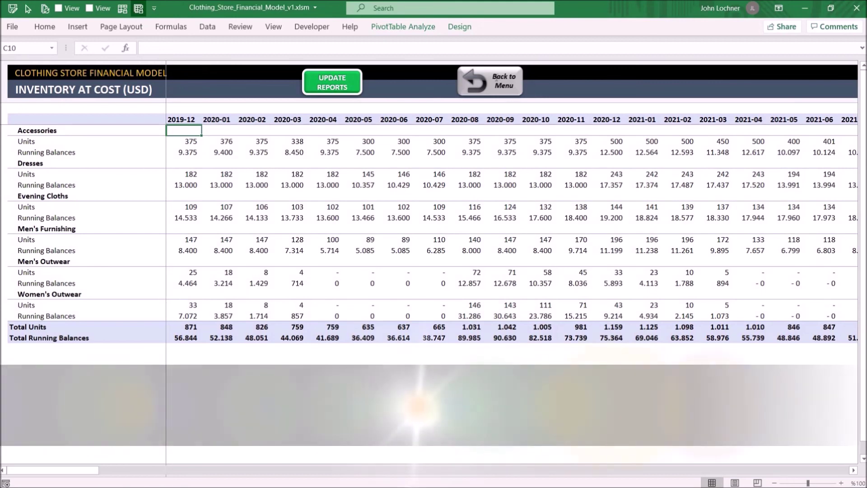
pyautogui.click(497, 81)
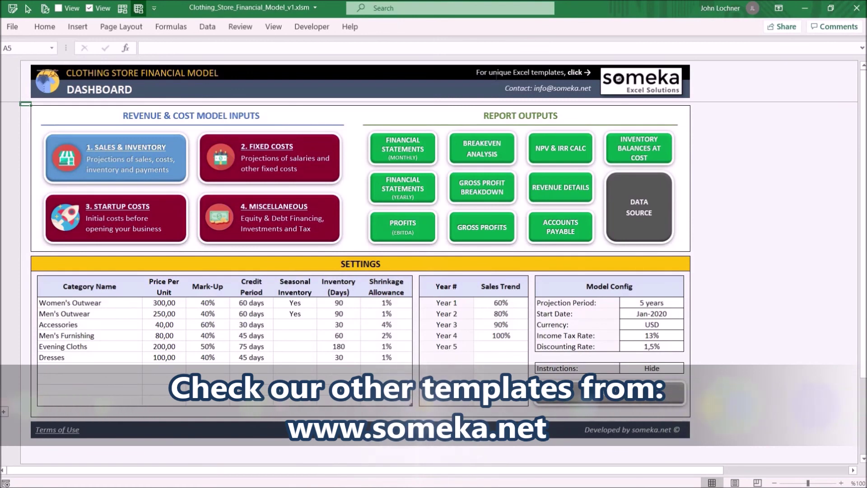